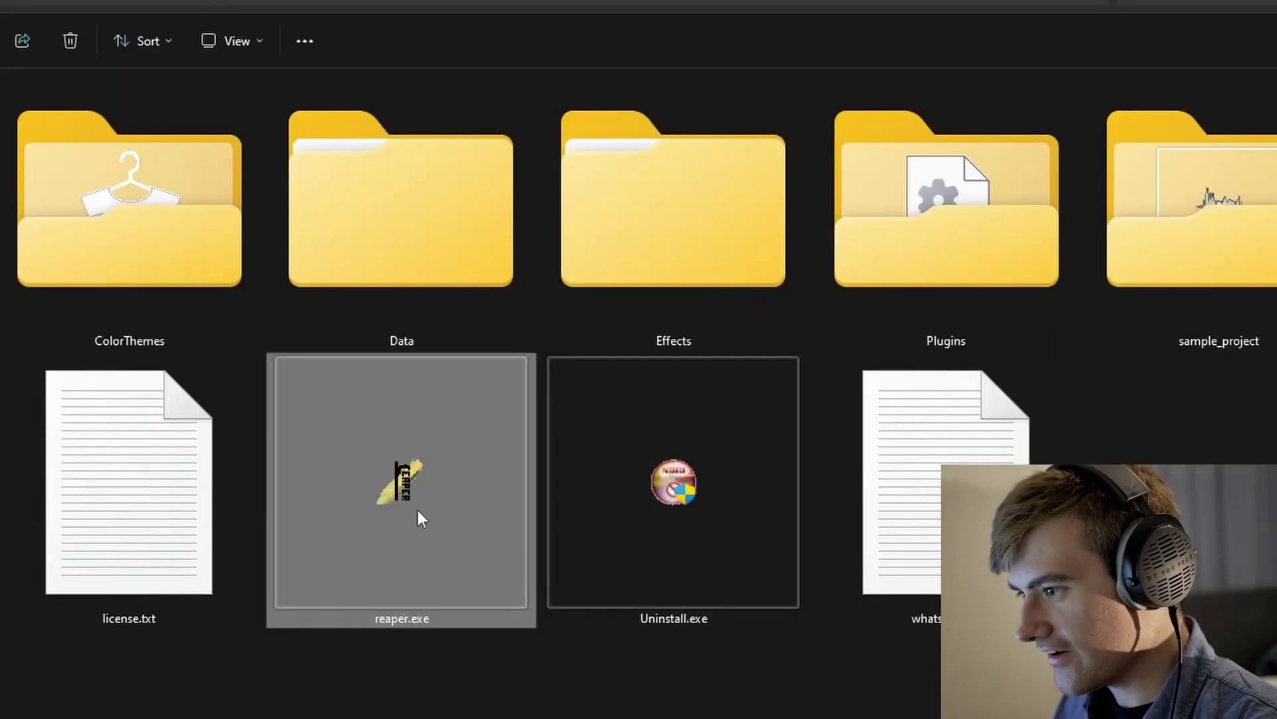
# - Launch REAPER, dismiss the MIDI input error, and open recent sample_project.RPP
pyautogui.doubleClick(409, 510)
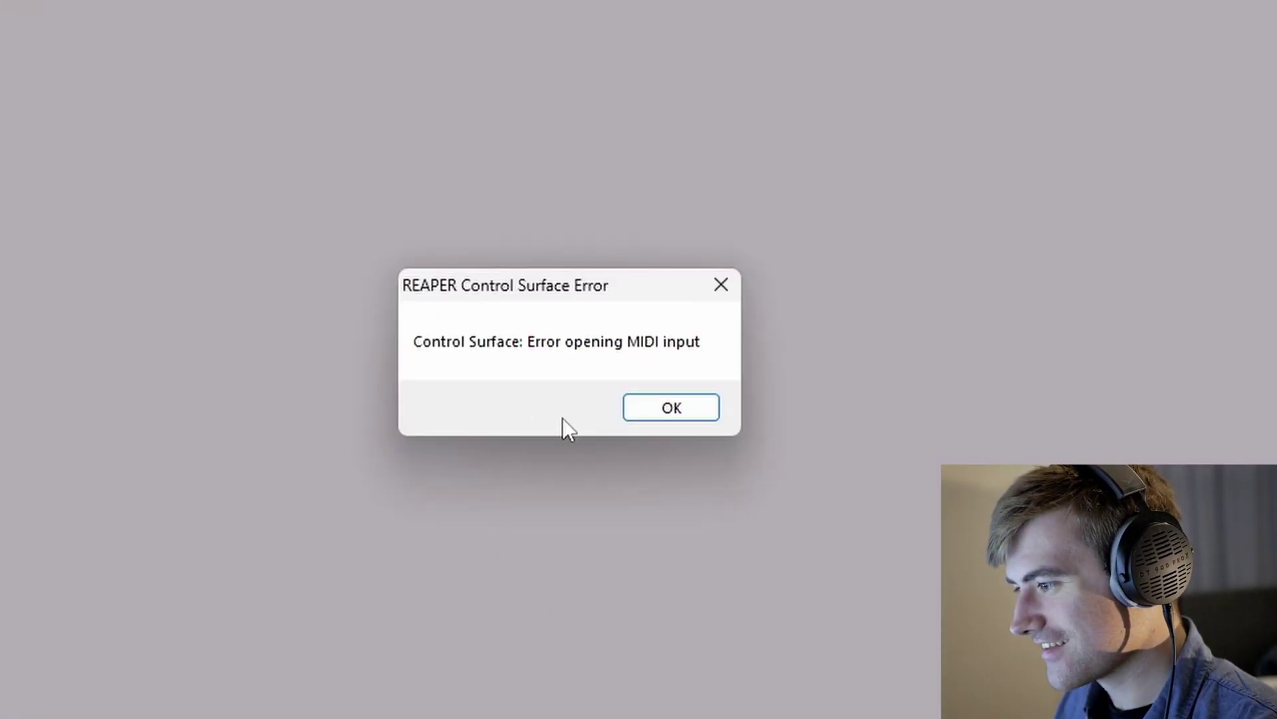
pyautogui.click(679, 410)
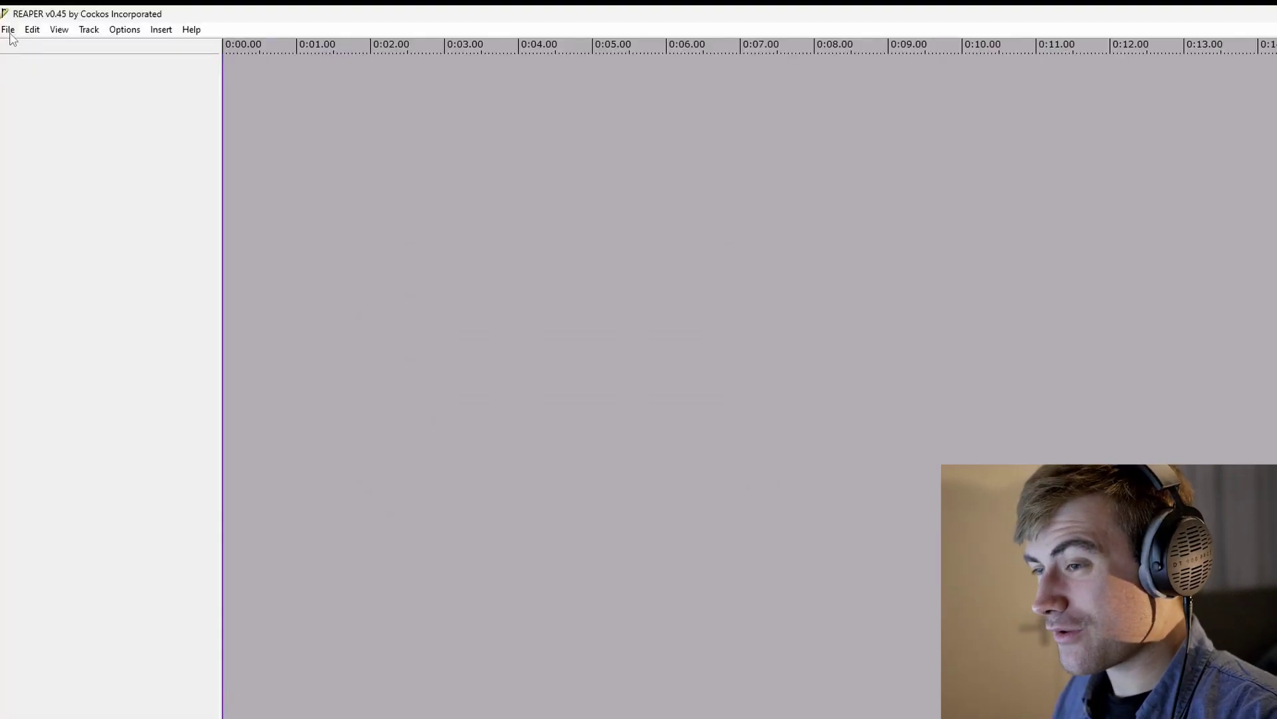
pyautogui.click(8, 30)
pyautogui.moveTo(103, 118)
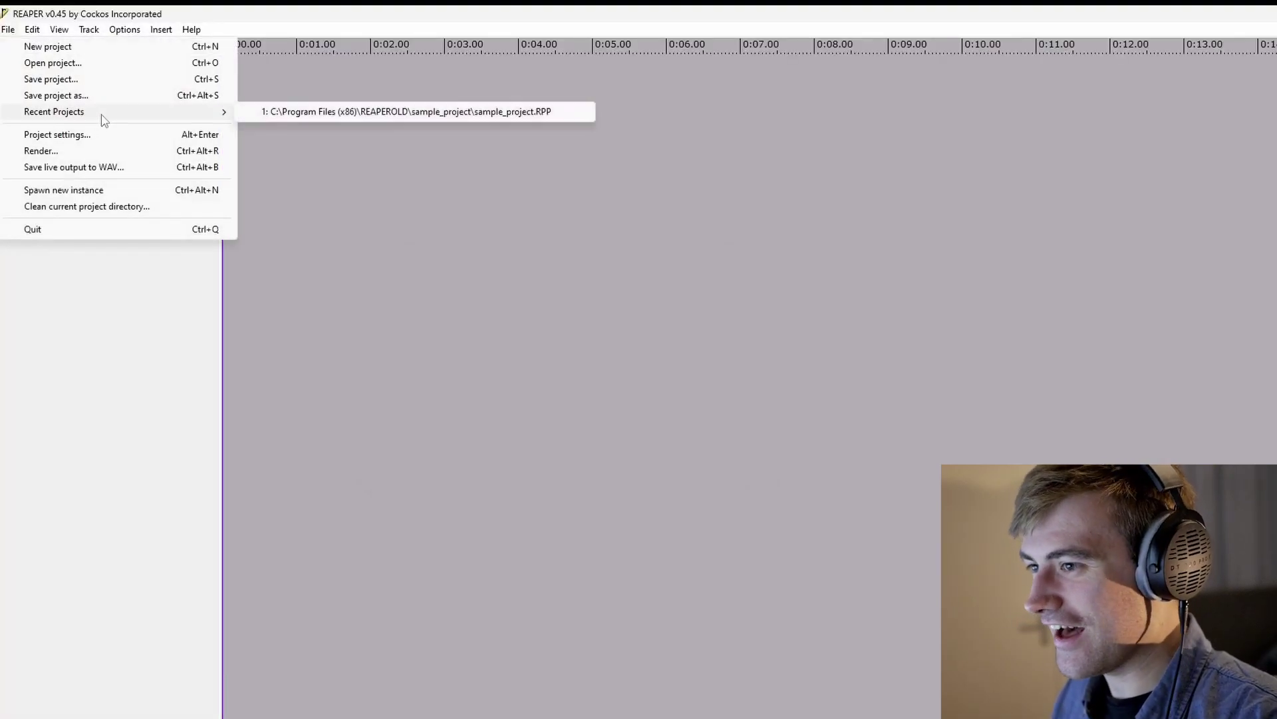
pyautogui.click(308, 112)
pyautogui.click(466, 126)
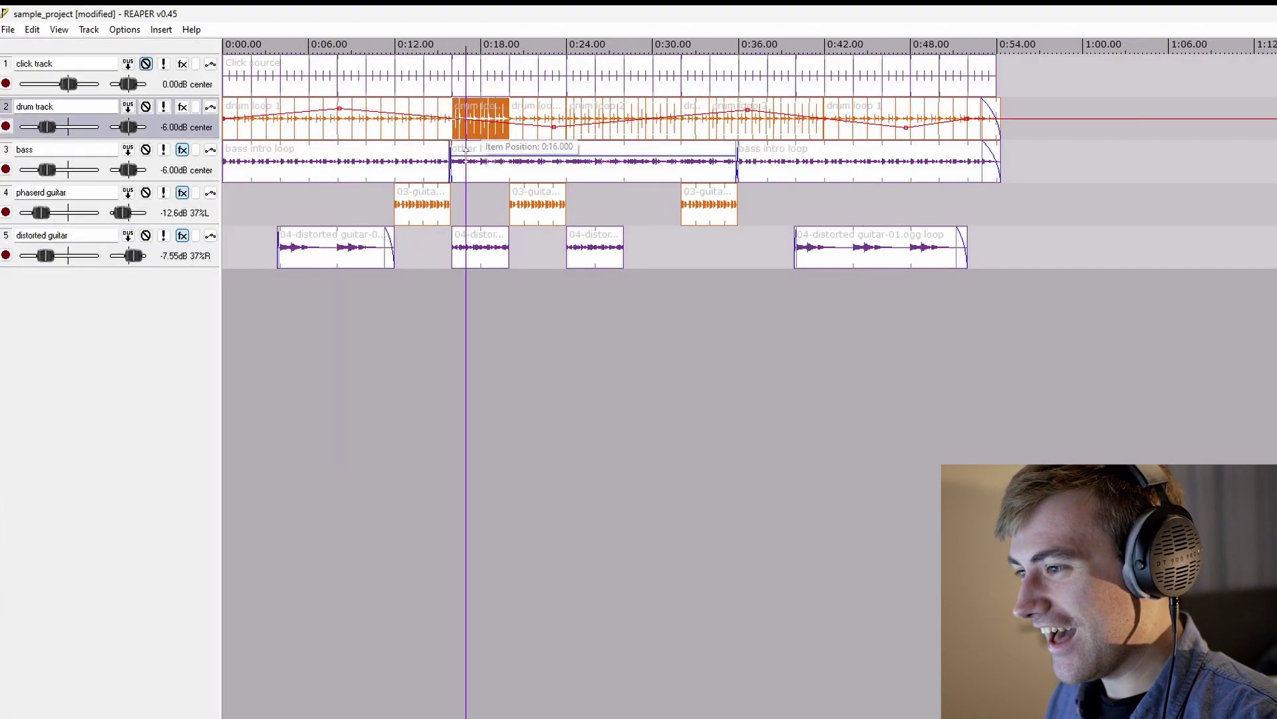
pyautogui.click(865, 181)
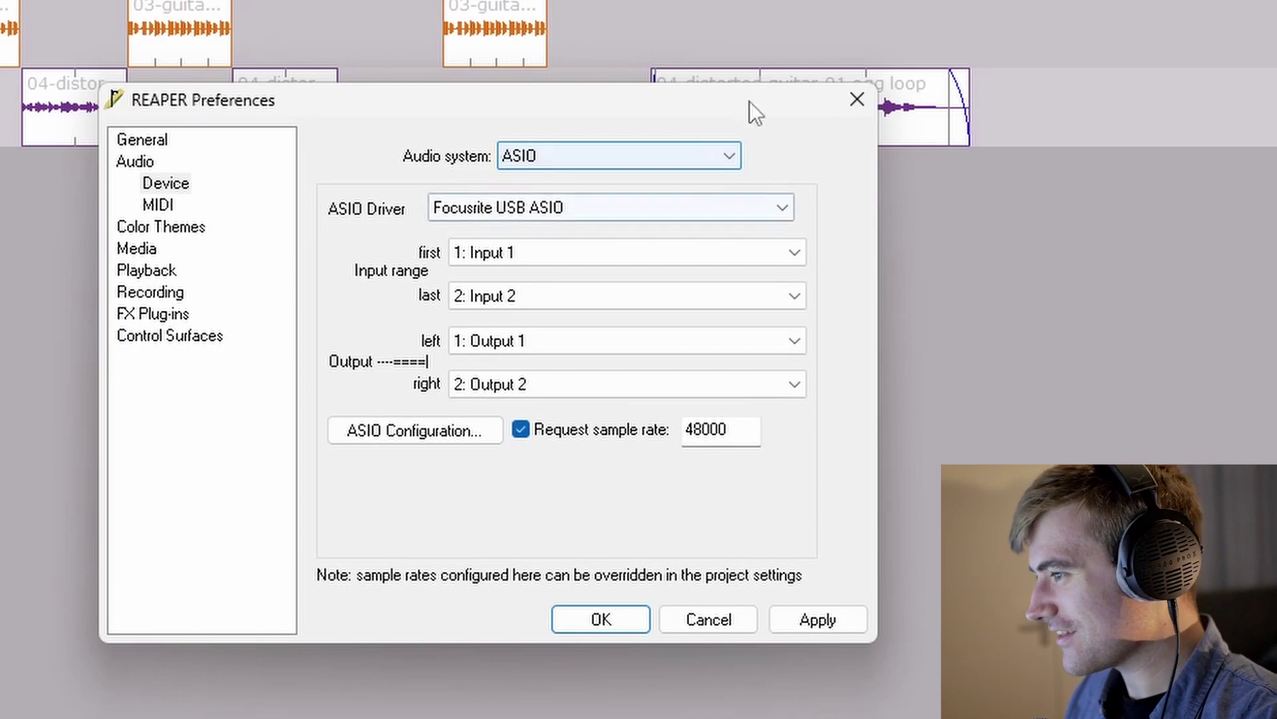
# - Keep Focusrite USB ASIO as the ASIO driver and confirm the audio device settings
pyautogui.click(589, 208)
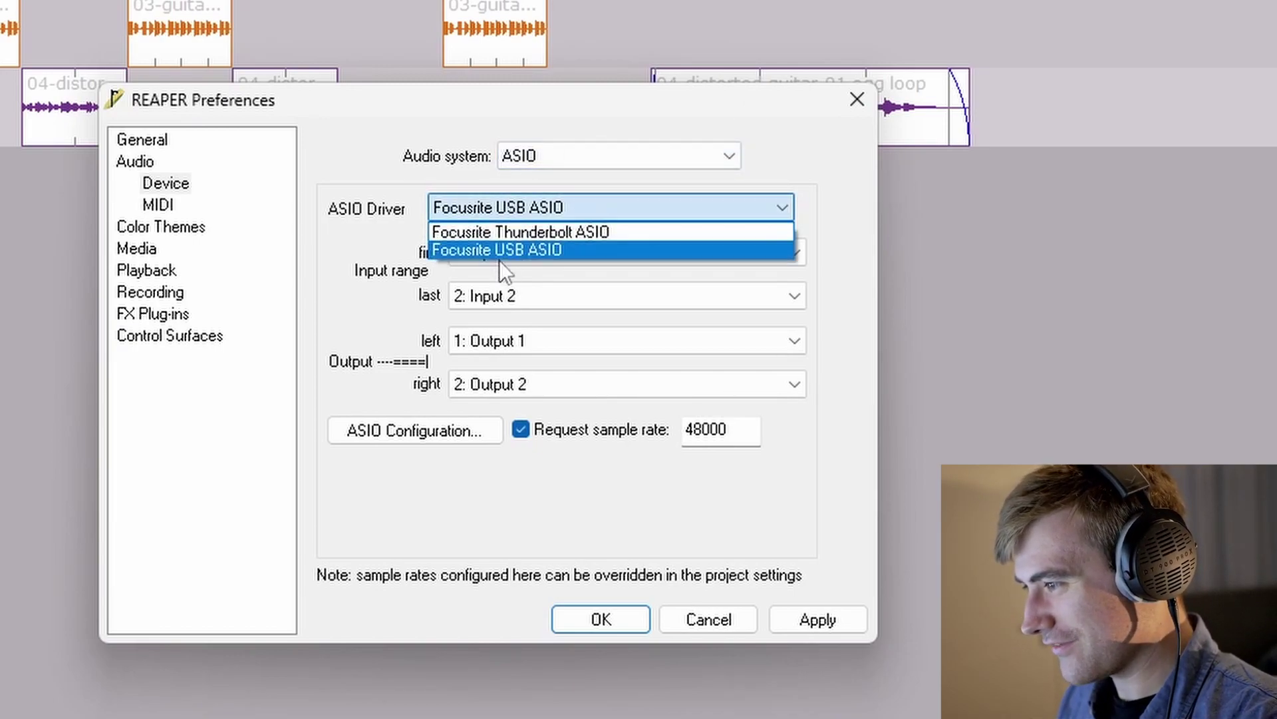
pyautogui.click(512, 249)
pyautogui.click(563, 199)
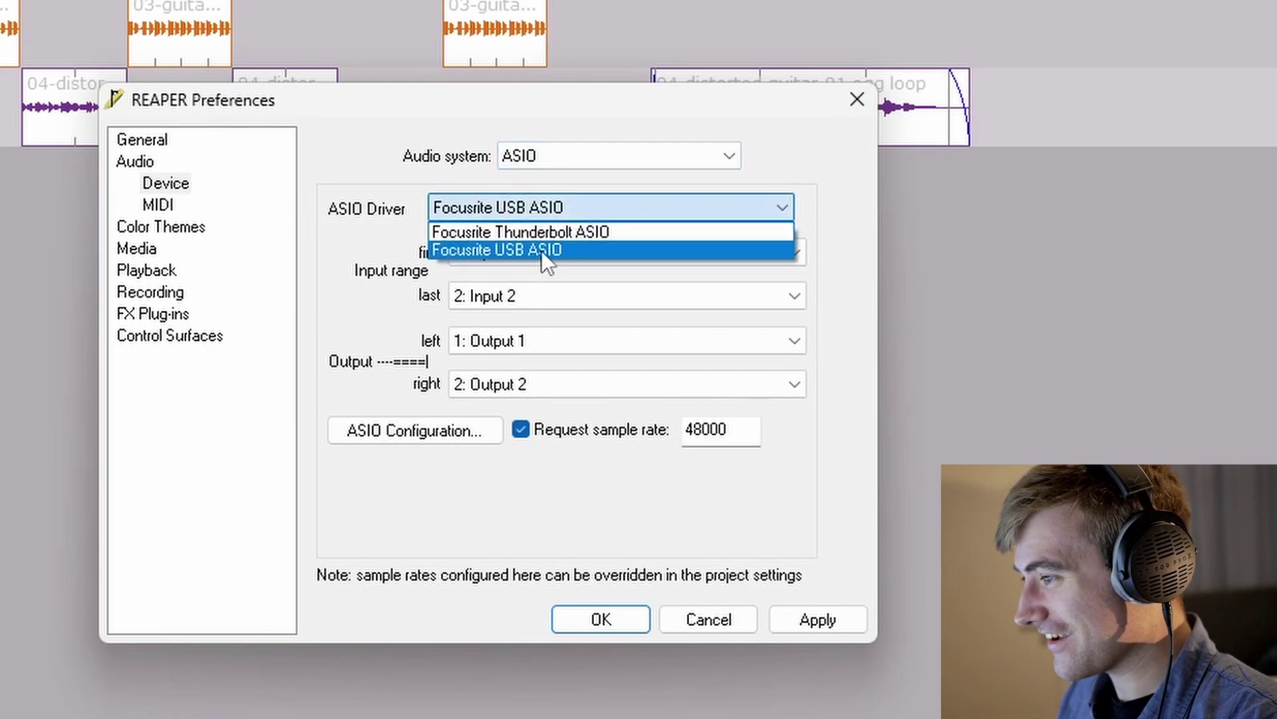
pyautogui.click(541, 249)
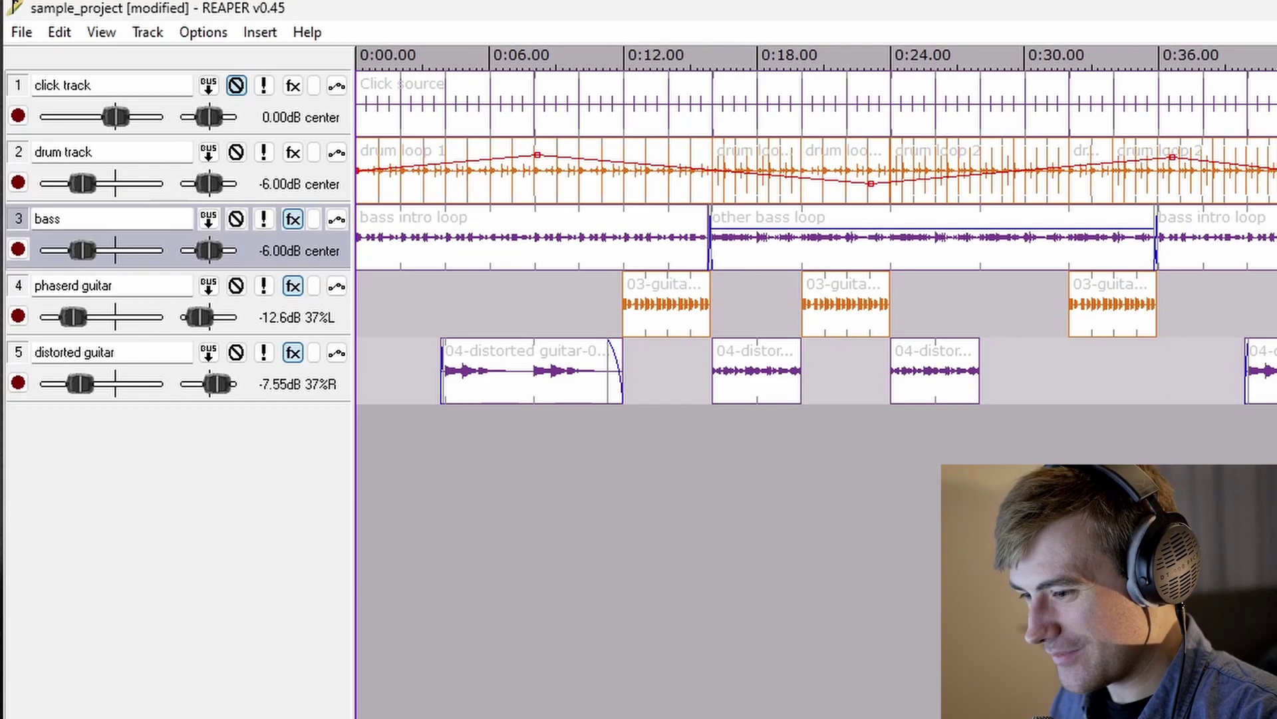
# - Play sample_project from 0:00
pyautogui.press('space')
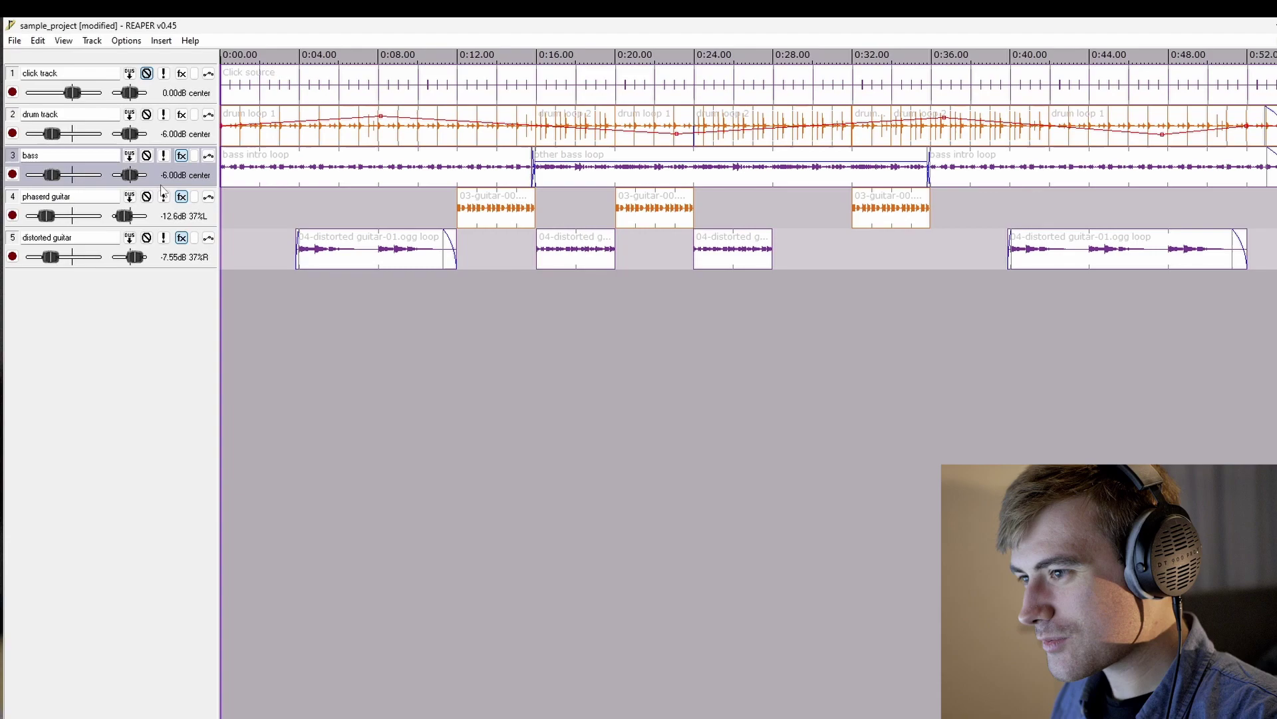
# - Move the opening bass intro loop onto a newly inserted sixth track
pyautogui.click(259, 176)
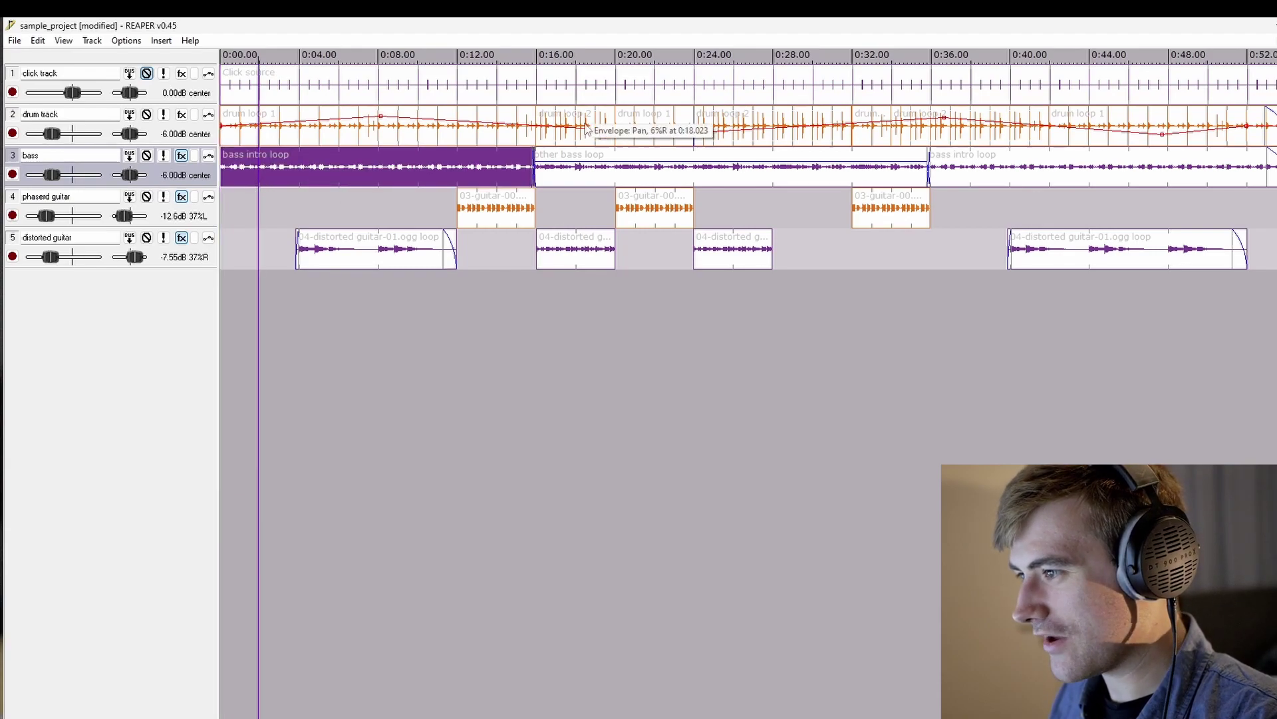
pyautogui.click(565, 171)
pyautogui.click(1025, 177)
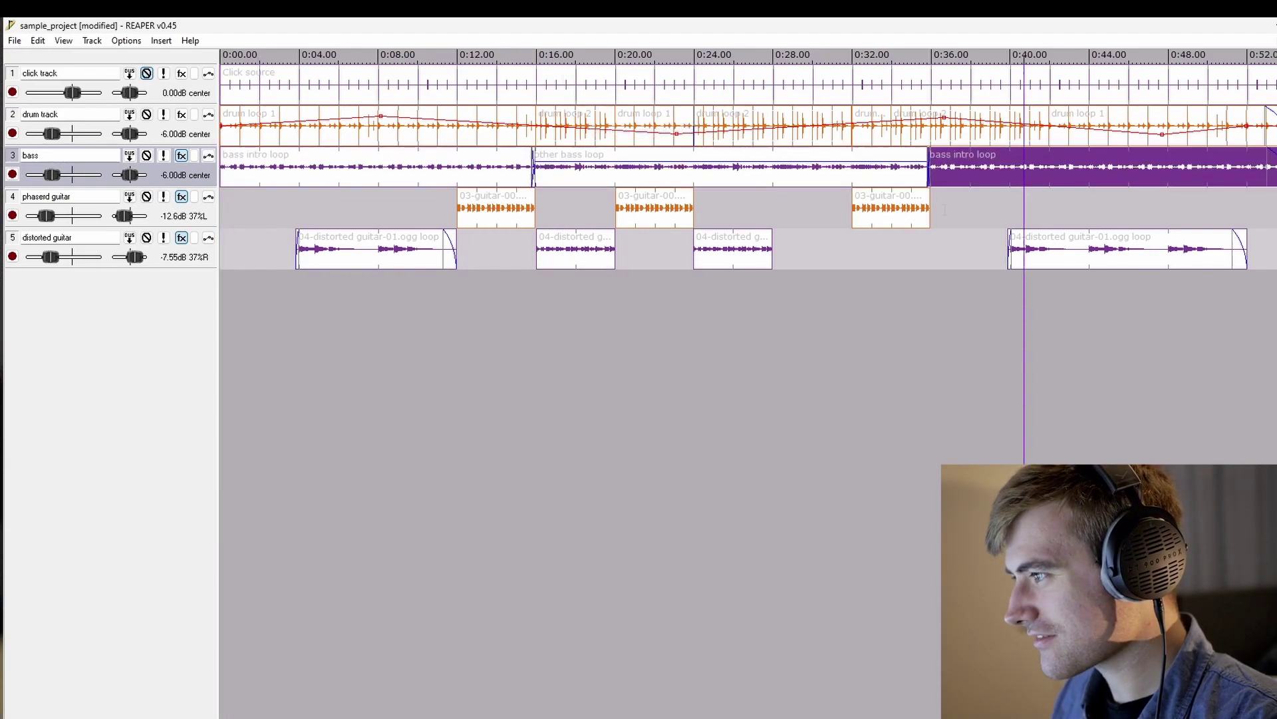
pyautogui.moveTo(345, 175); pyautogui.dragTo(295, 138)
pyautogui.rightClick(117, 311)
pyautogui.click(165, 317)
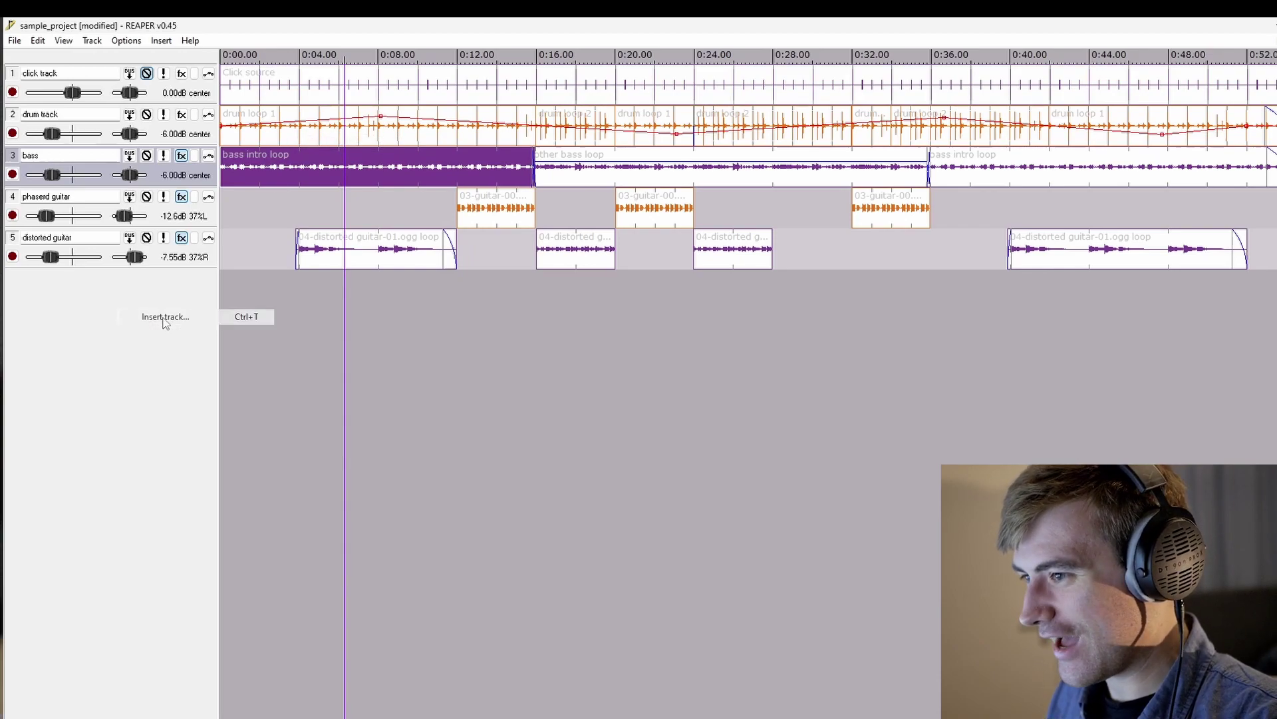
pyautogui.click(74, 213)
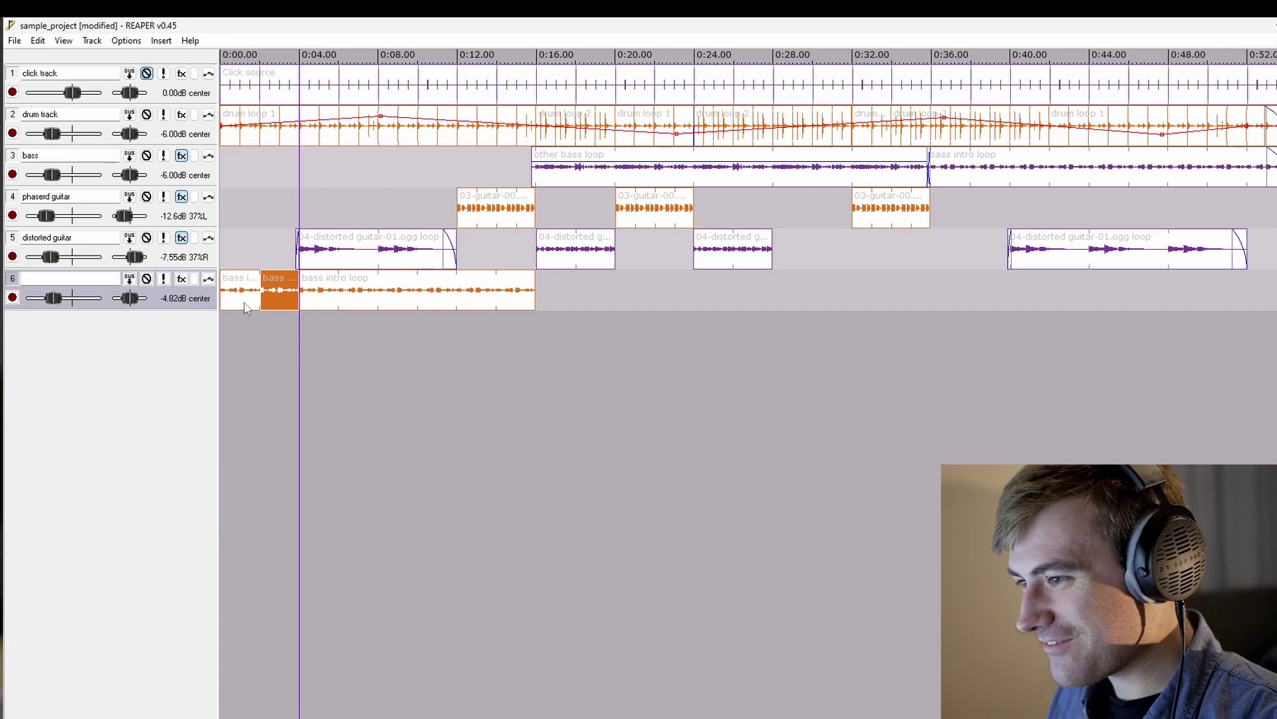
# - Split the bass intro loop at the playhead and shift the short piece along the timeline
pyautogui.click(346, 293)
pyautogui.click(321, 294)
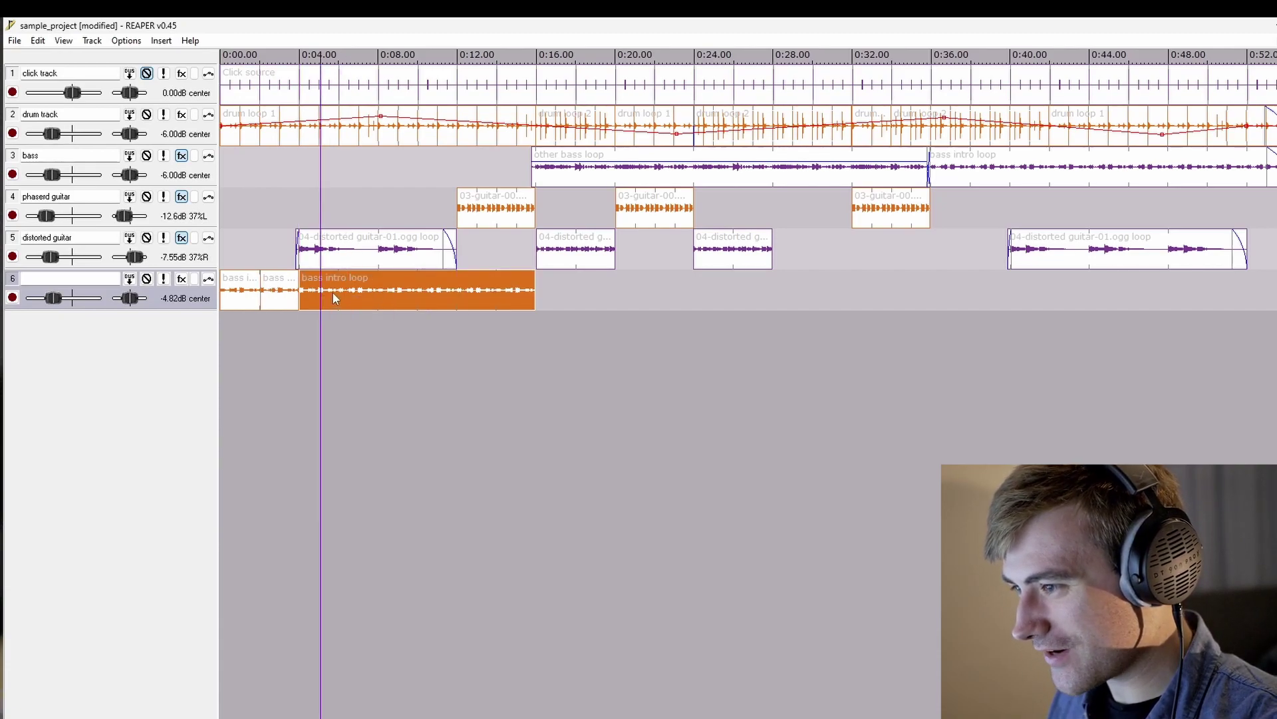
pyautogui.press('s')
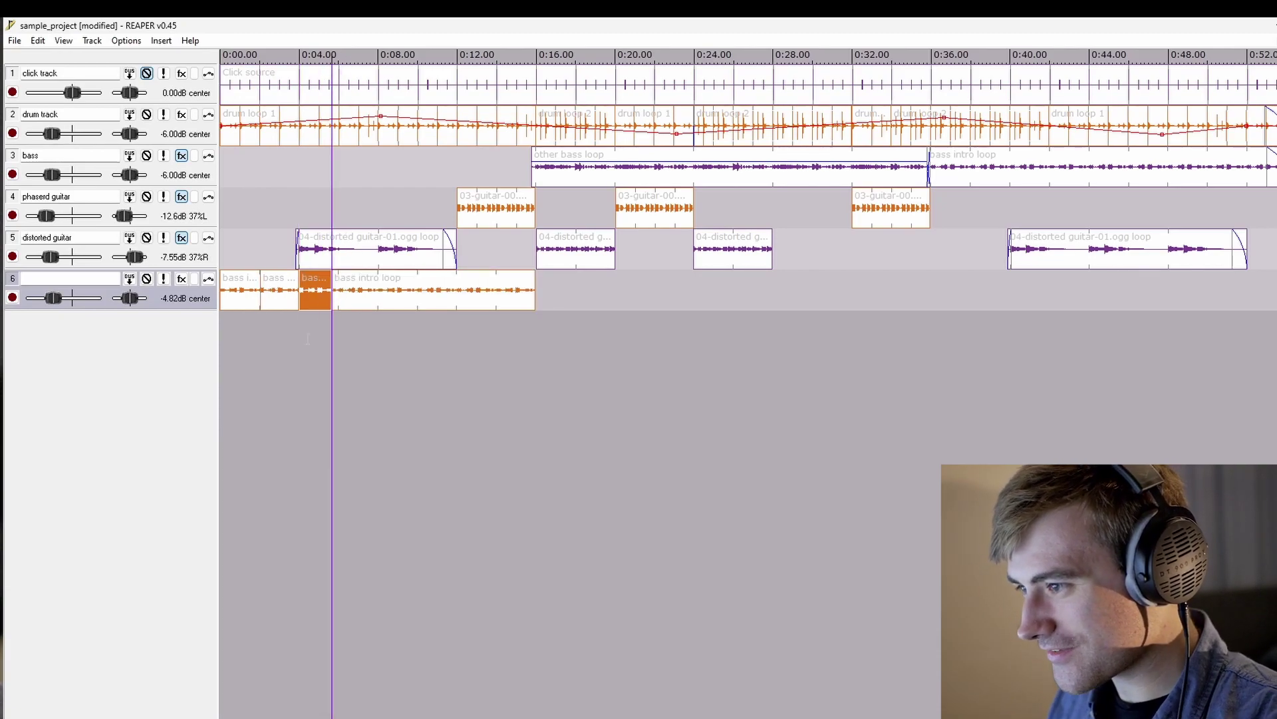
pyautogui.moveTo(318, 296); pyautogui.dragTo(407, 295)
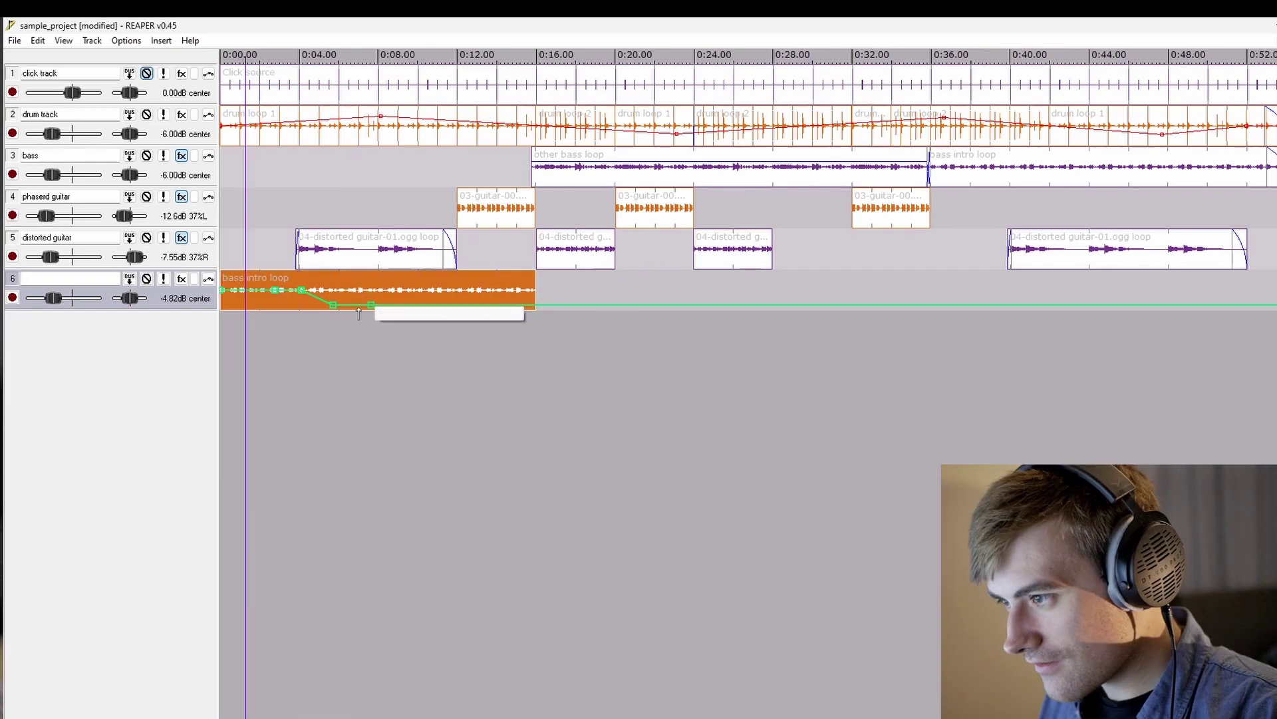
# - Add volume envelope points: raise after 0:09.7, dip around -5 dB, lift to +4.49 dB after 0:16
pyautogui.moveTo(411, 308)
pyautogui.mouseDown()
pyautogui.moveTo(418, 274)
pyautogui.moveTo(468, 298)
pyautogui.mouseUp()
pyautogui.click(441, 275)
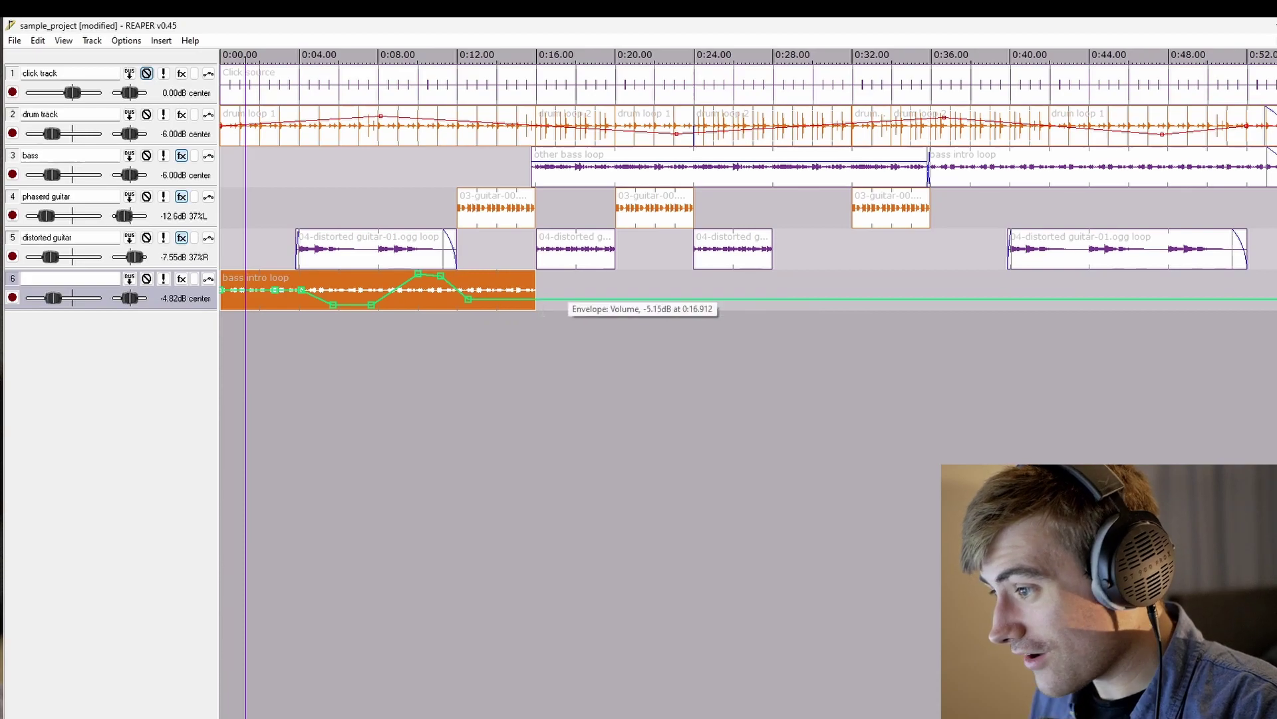
pyautogui.click(489, 298)
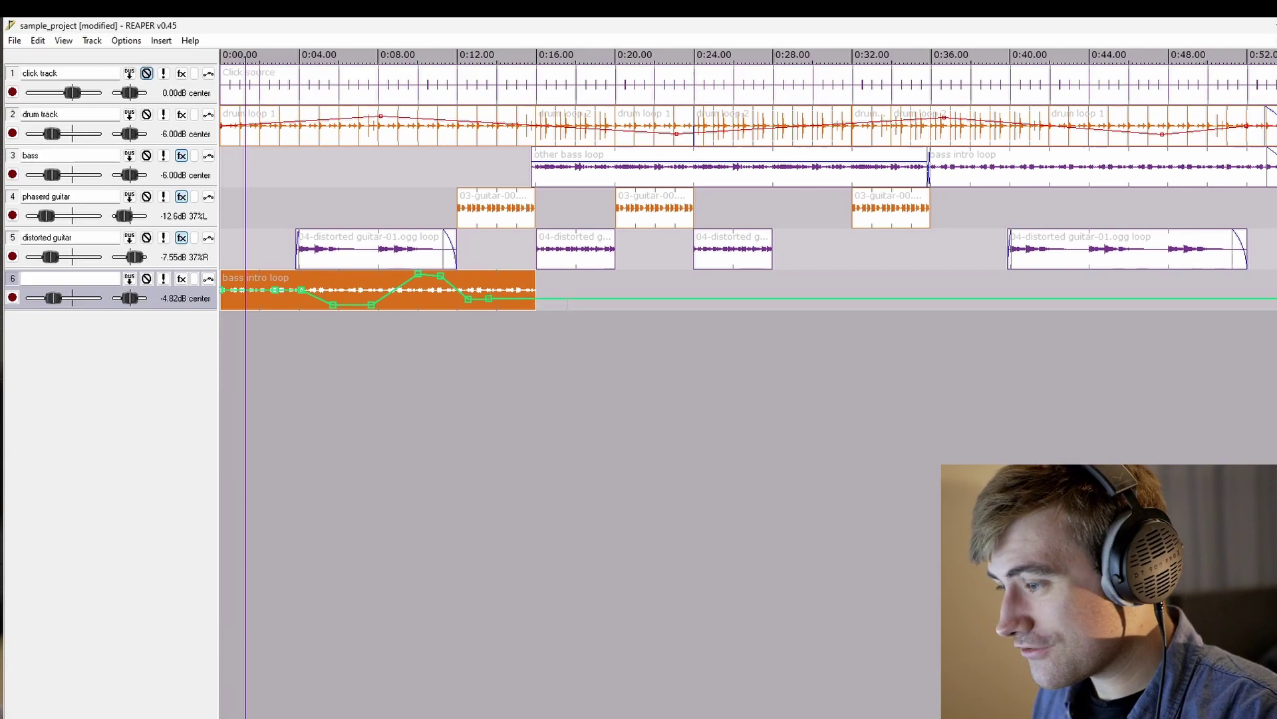
pyautogui.moveTo(554, 298); pyautogui.dragTo(575, 336)
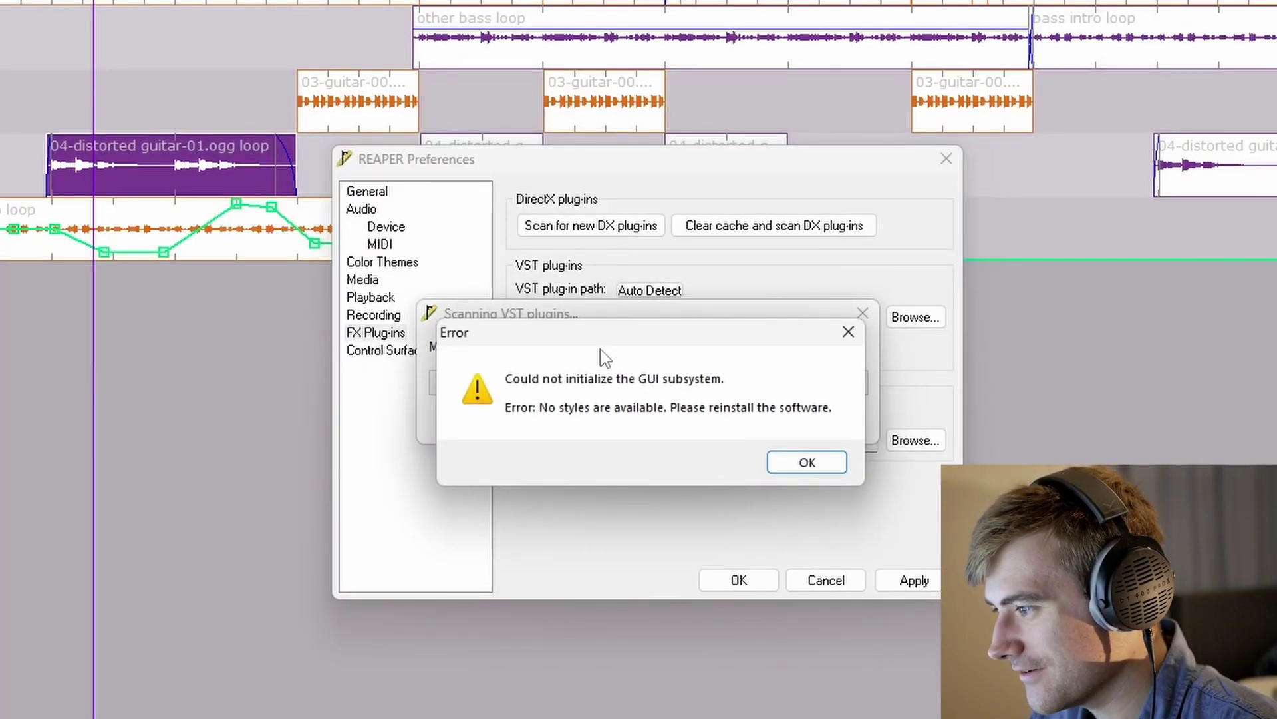
# - Dismiss the GUI error and add the Jesusonic Effect List to track 6's FX chain
pyautogui.press('Return')
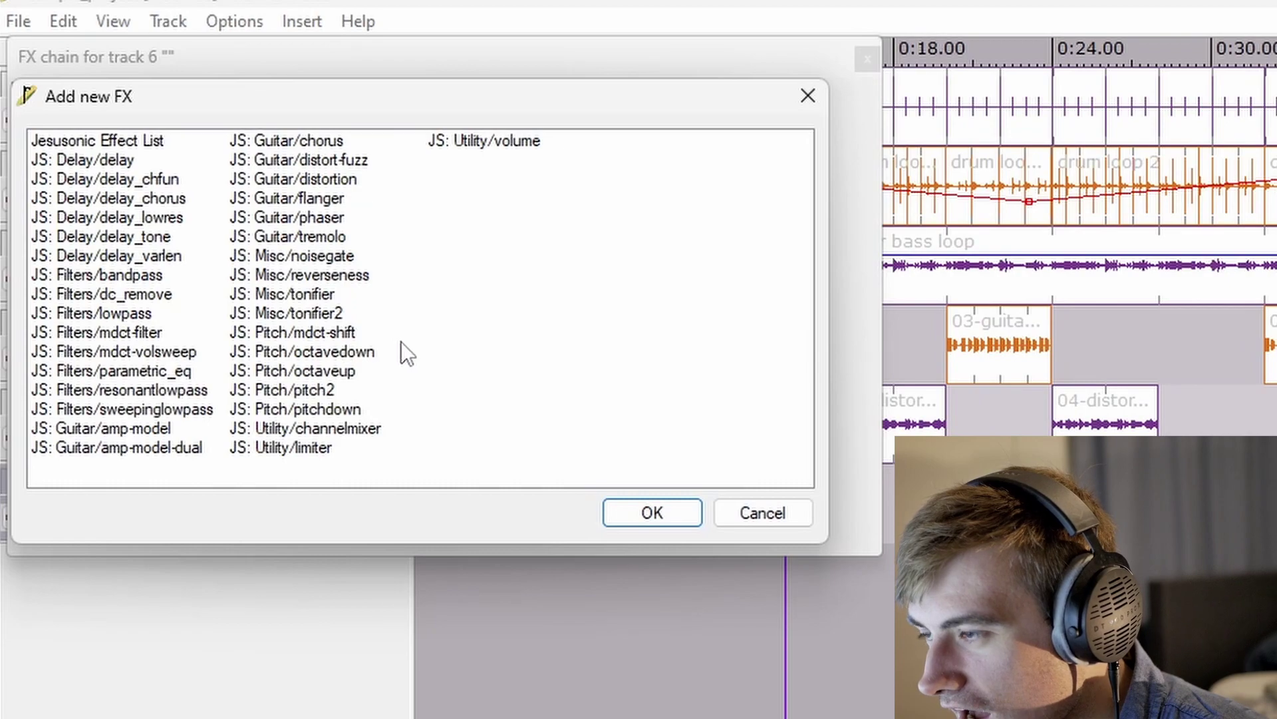
pyautogui.click(150, 142)
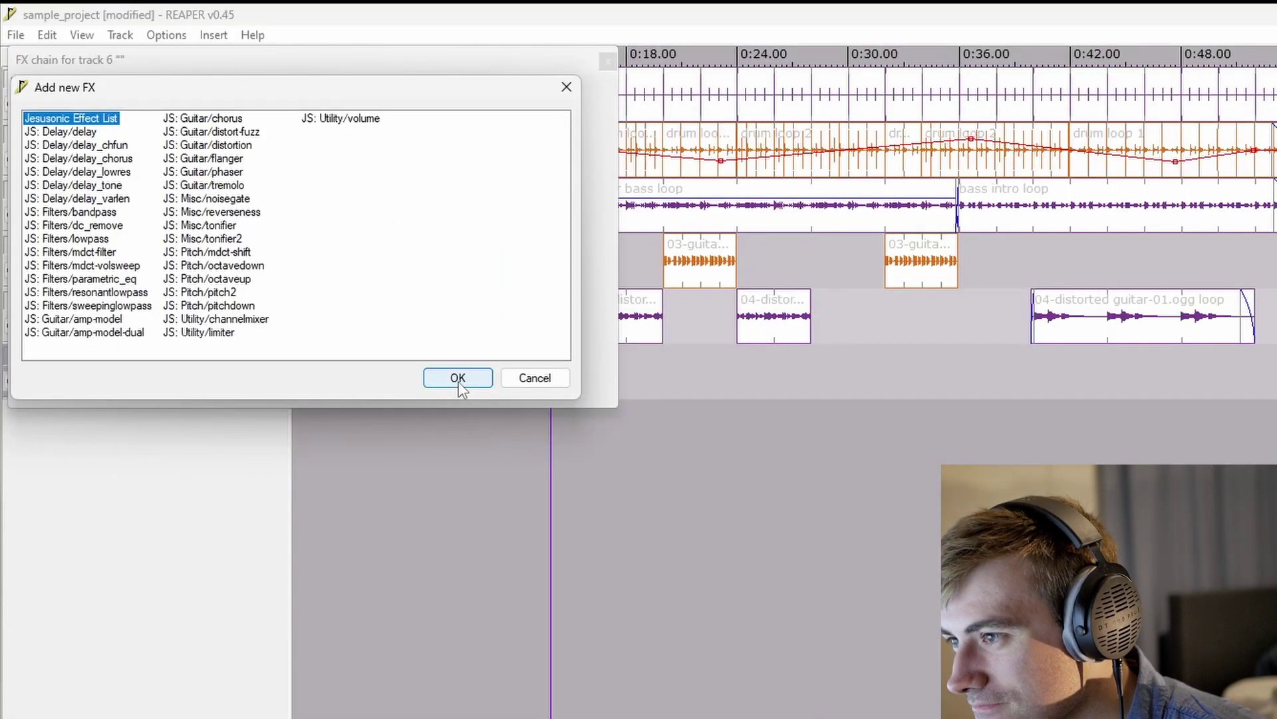
pyautogui.click(458, 381)
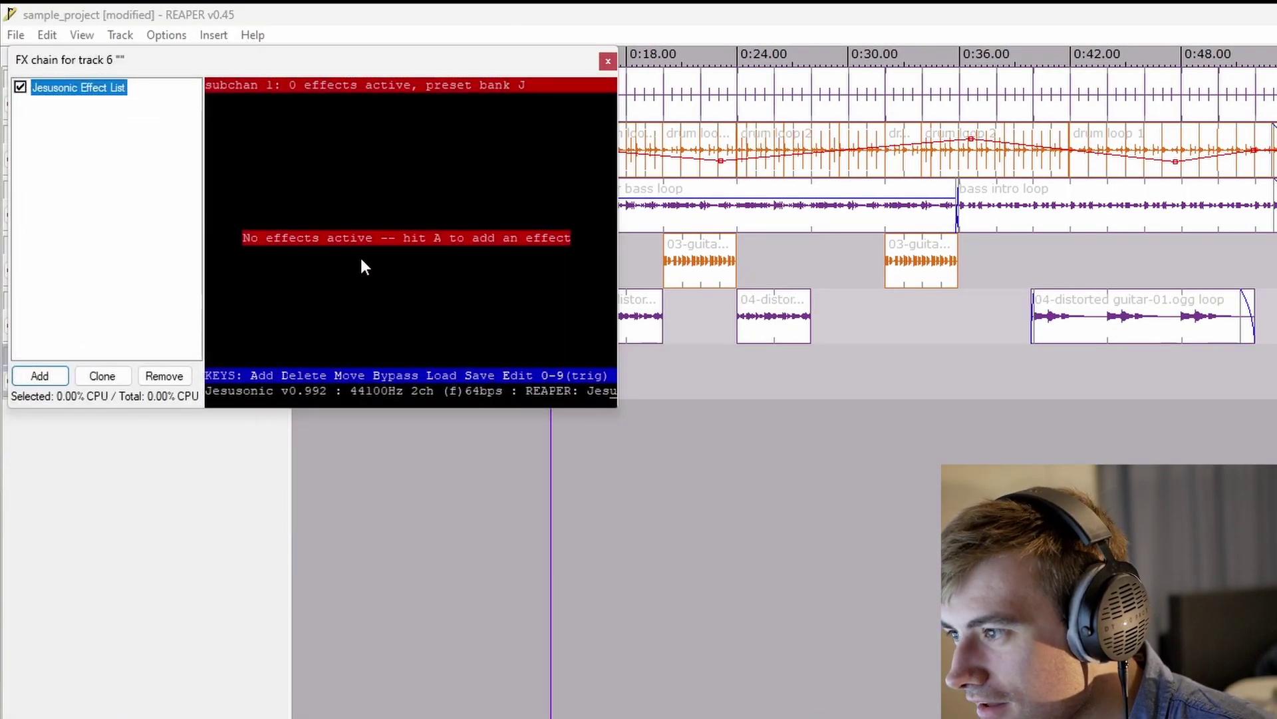
# - Enlarge the FX chain window and browse into the Guitar category of the JS effect browser
pyautogui.moveTo(614, 404); pyautogui.dragTo(1083, 718)
pyautogui.click(735, 474)
pyautogui.press('a')
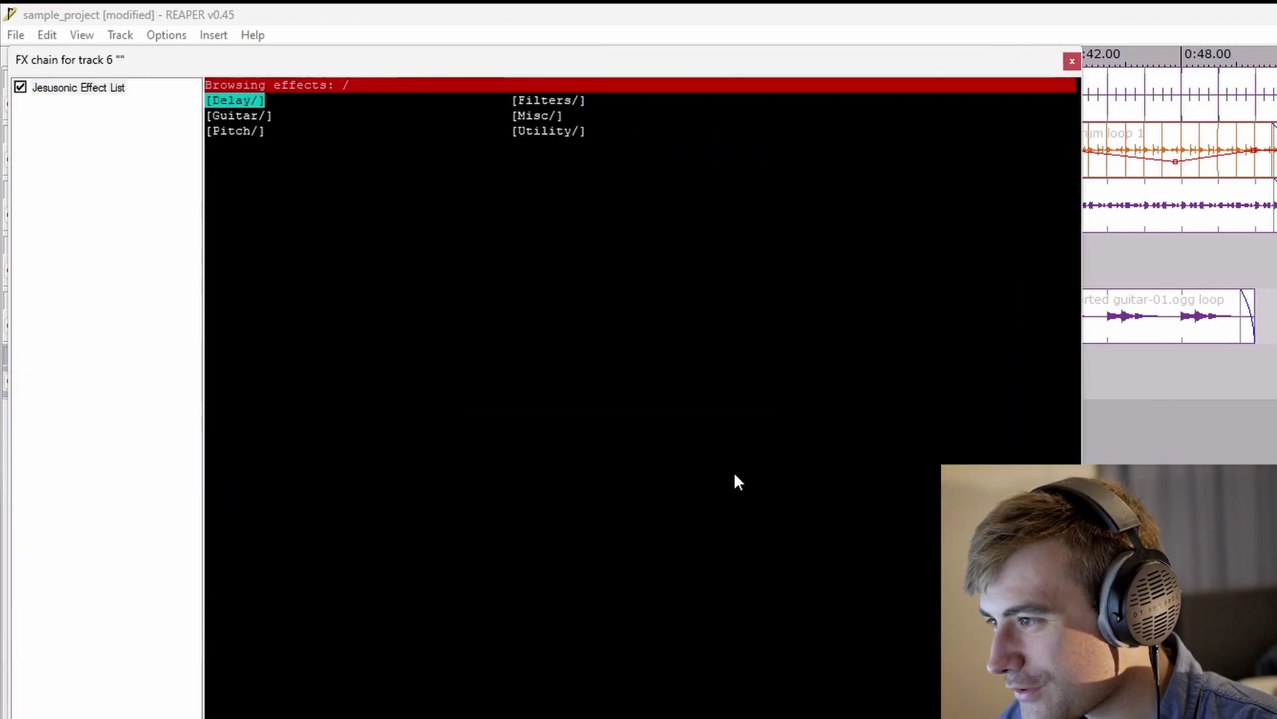
pyautogui.press('Down')
pyautogui.press('Return')
pyautogui.press('Return')
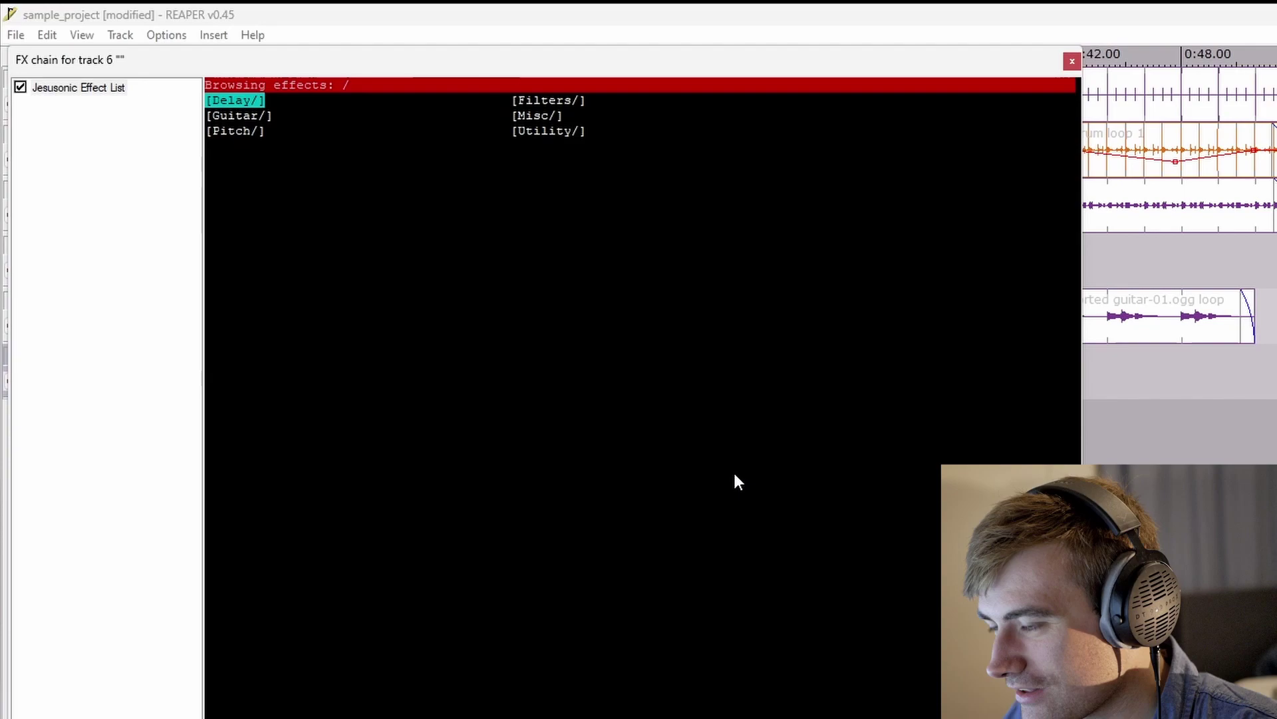
pyautogui.press('Down')
# - Browse the Pitch and Utility JS effect categories, then move the browser aside
pyautogui.press('Down')
pyautogui.press('Return')
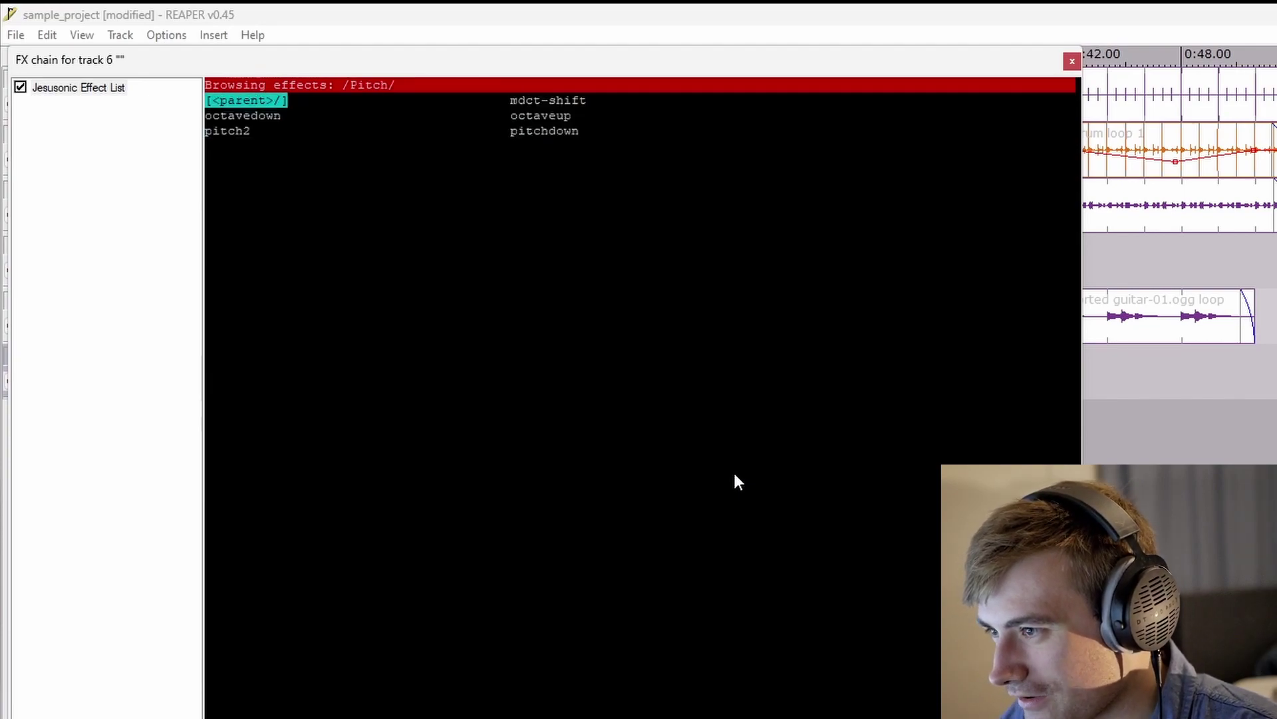
pyautogui.press('Return')
pyautogui.press('Down')
pyautogui.press('Down')
pyautogui.press('Down')
pyautogui.press('Down')
pyautogui.press('Down')
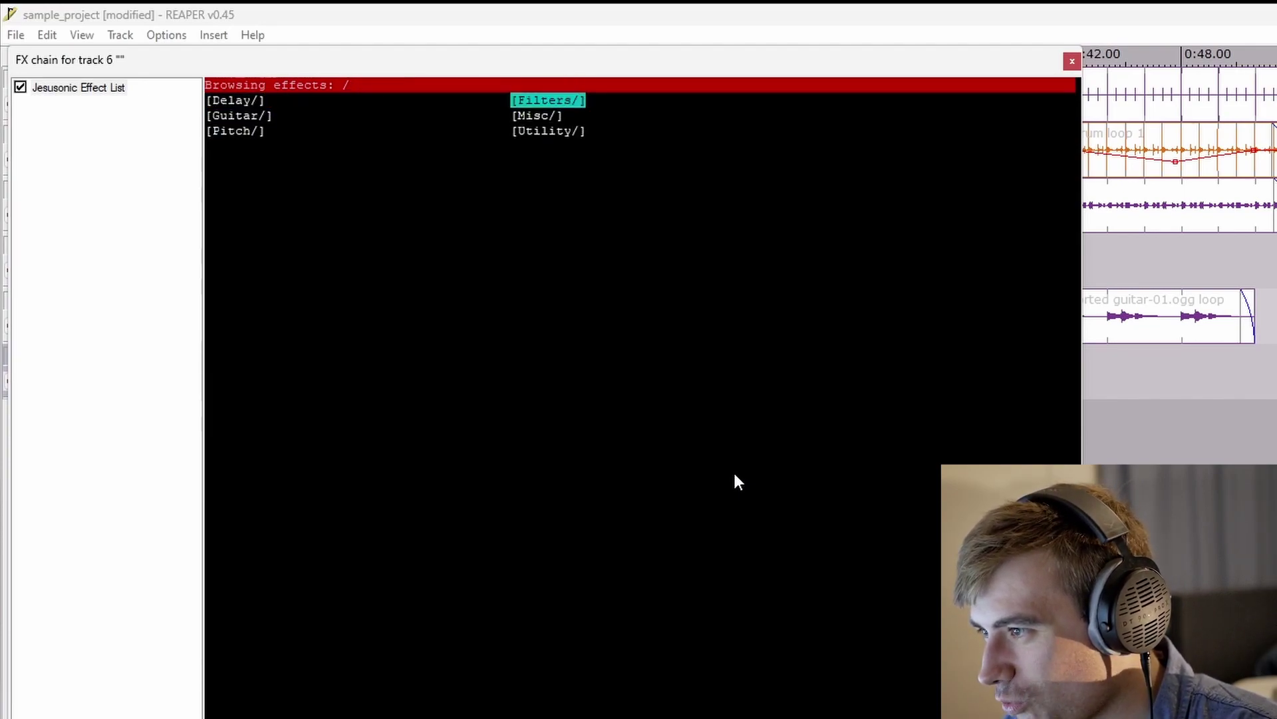
pyautogui.press('Return')
pyautogui.press('Down')
pyautogui.press('Down')
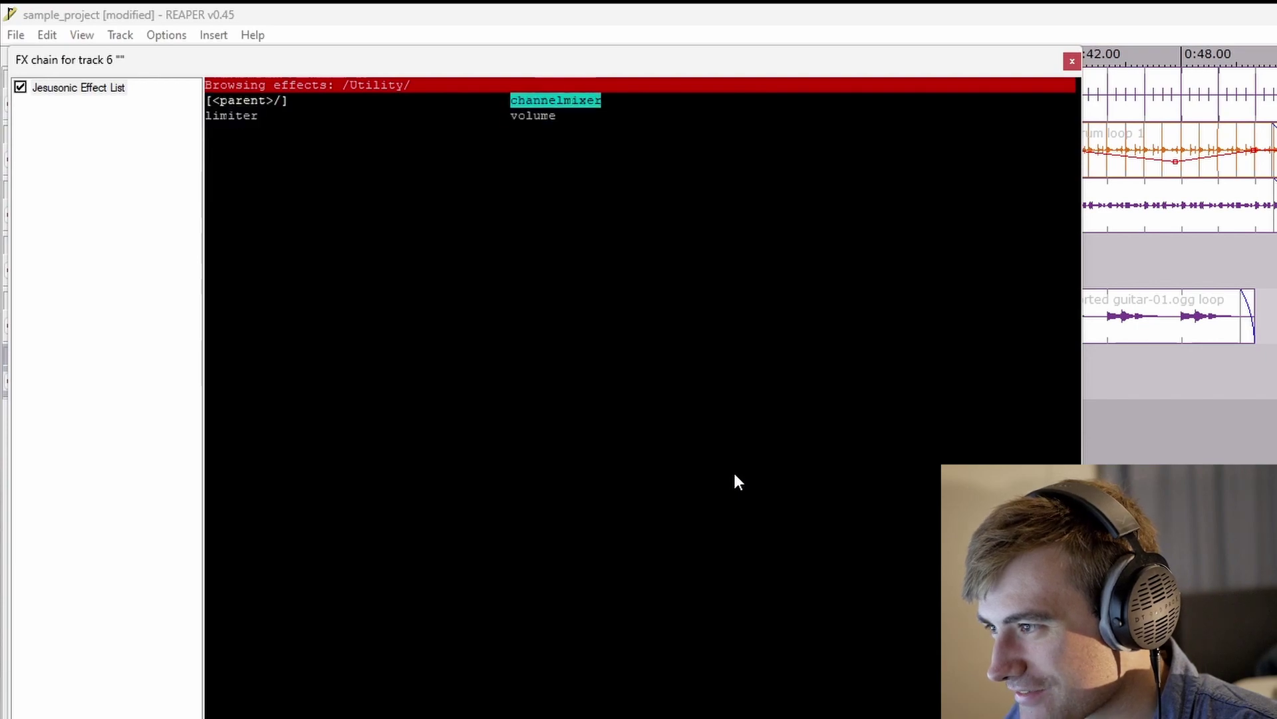
pyautogui.press('Left')
pyautogui.press('Down')
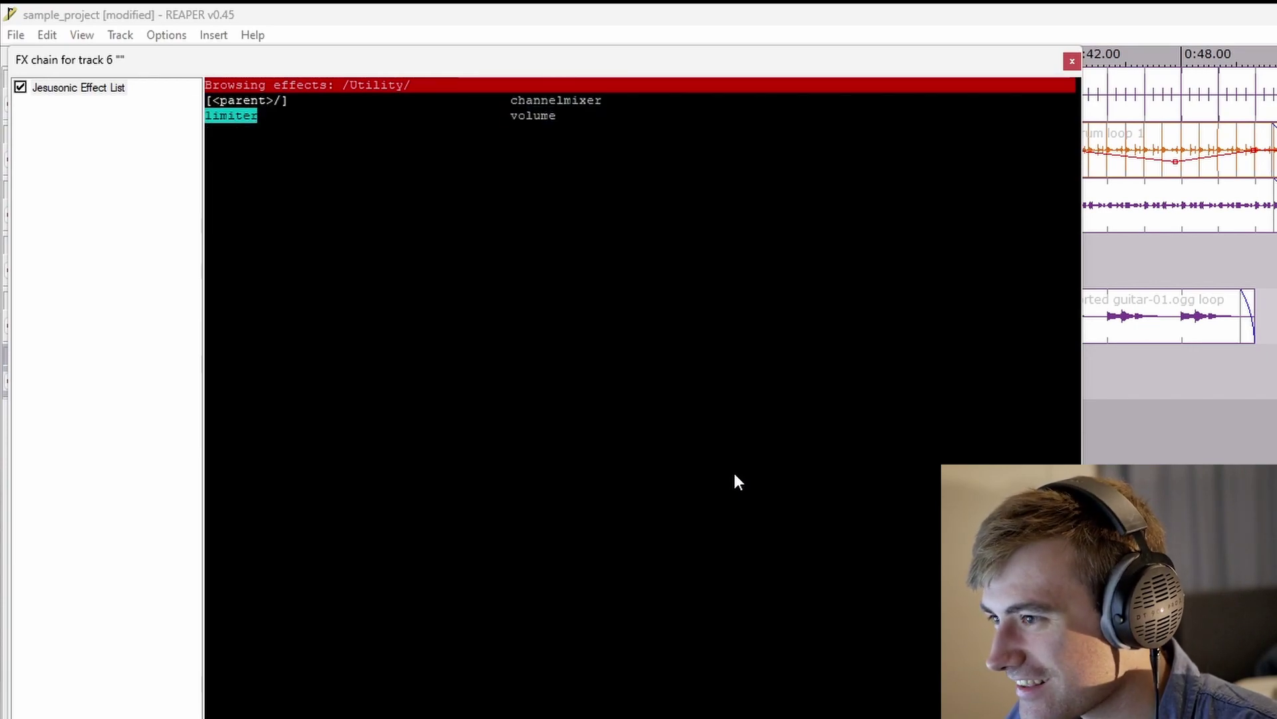
pyautogui.press('Right')
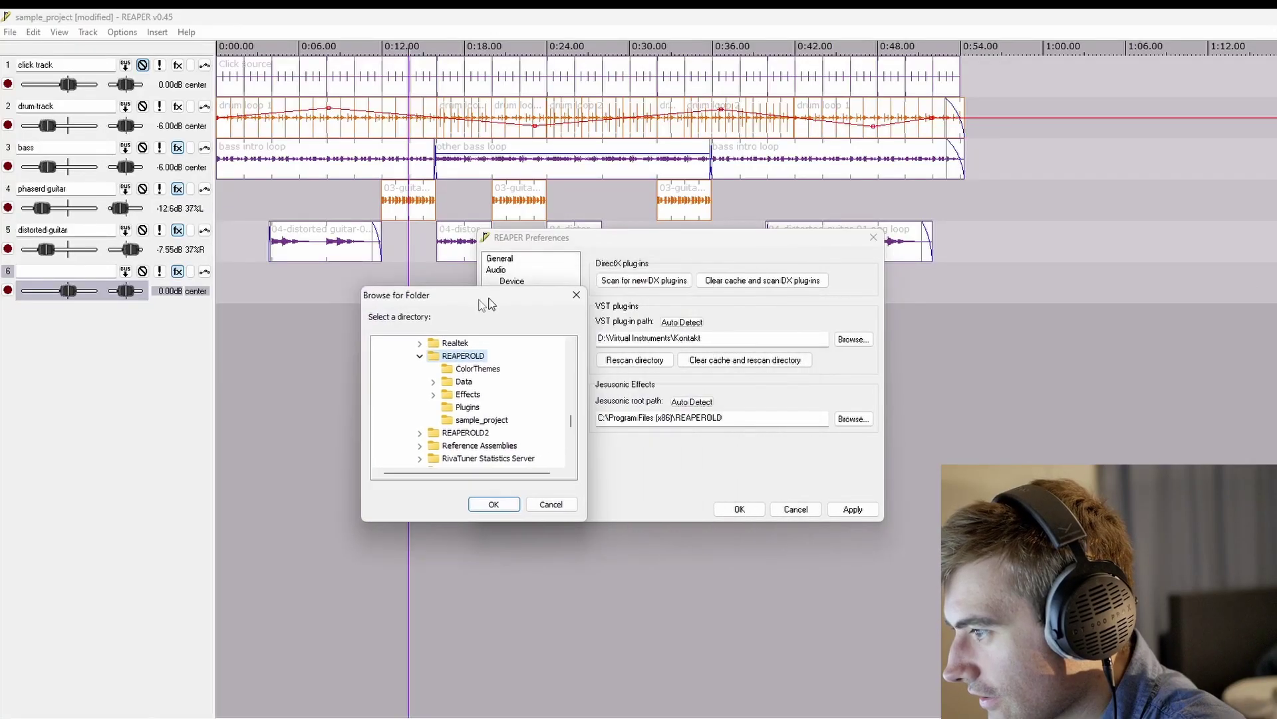
pyautogui.moveTo(479, 299); pyautogui.dragTo(353, 296)
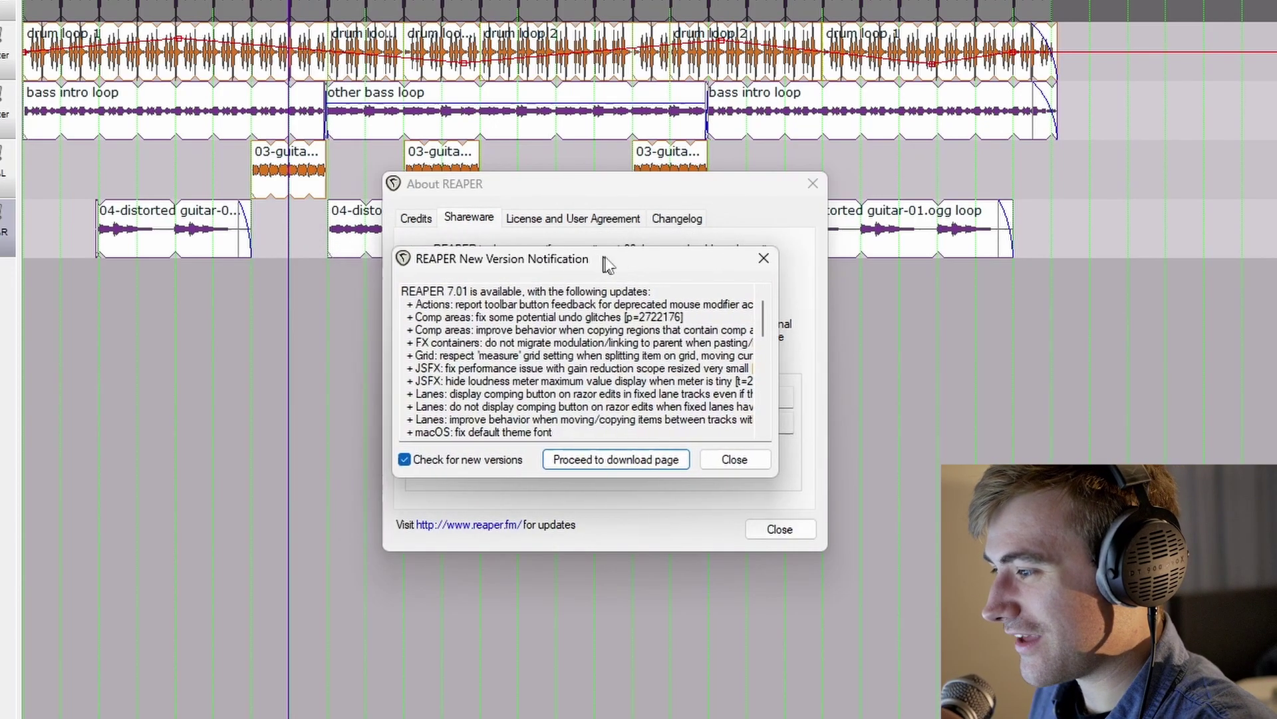
# - Read the REAPER 7.01 update notes, shifting the notice aside and selecting the opening lines
pyautogui.moveTo(608, 264); pyautogui.dragTo(627, 262)
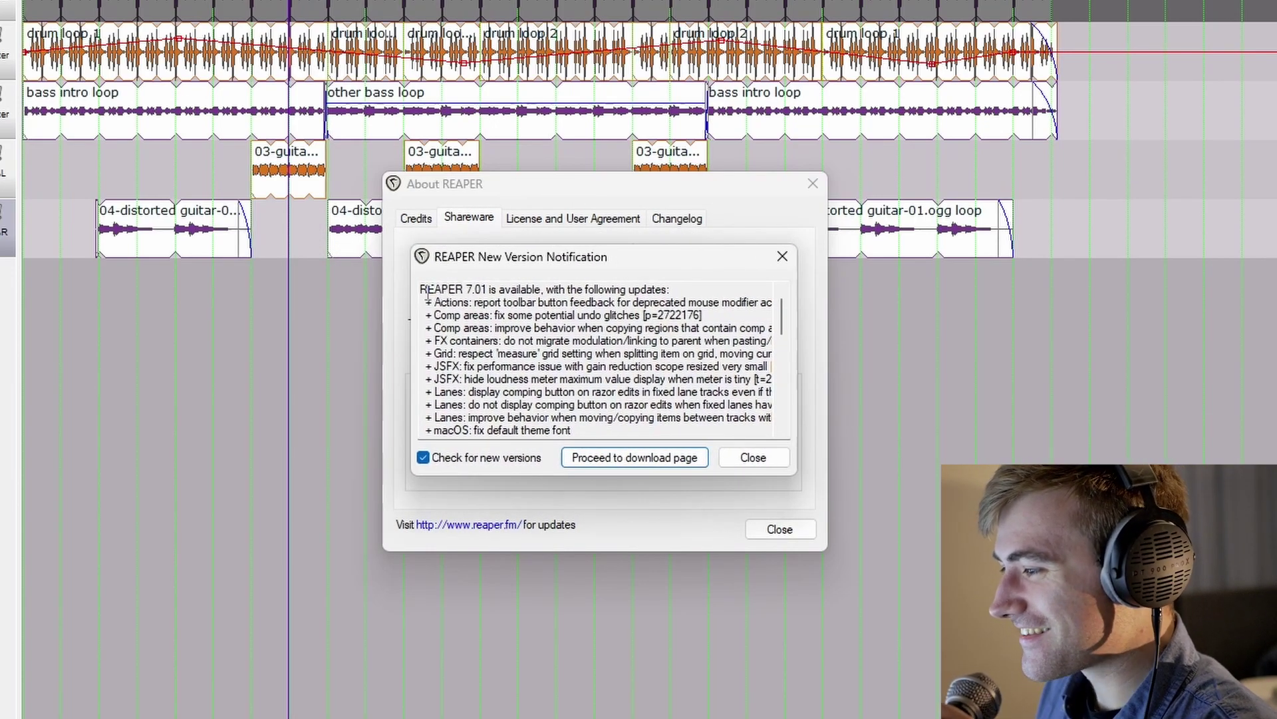
pyautogui.moveTo(420, 290); pyautogui.dragTo(685, 296)
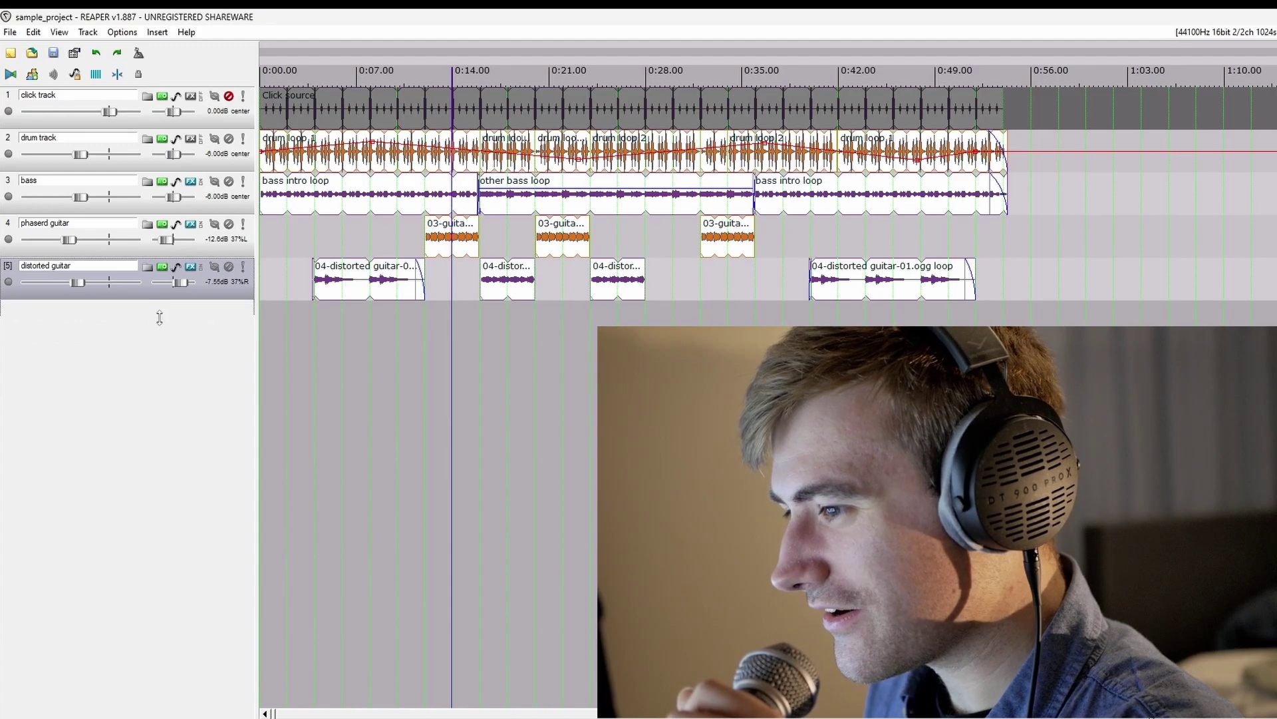
# - Make the distorted guitar track taller and select the drum loop items, including drum loop 2
pyautogui.moveTo(155, 307)
pyautogui.mouseDown()
pyautogui.moveTo(166, 327)
pyautogui.moveTo(165, 307)
pyautogui.mouseUp()
pyautogui.click(491, 152)
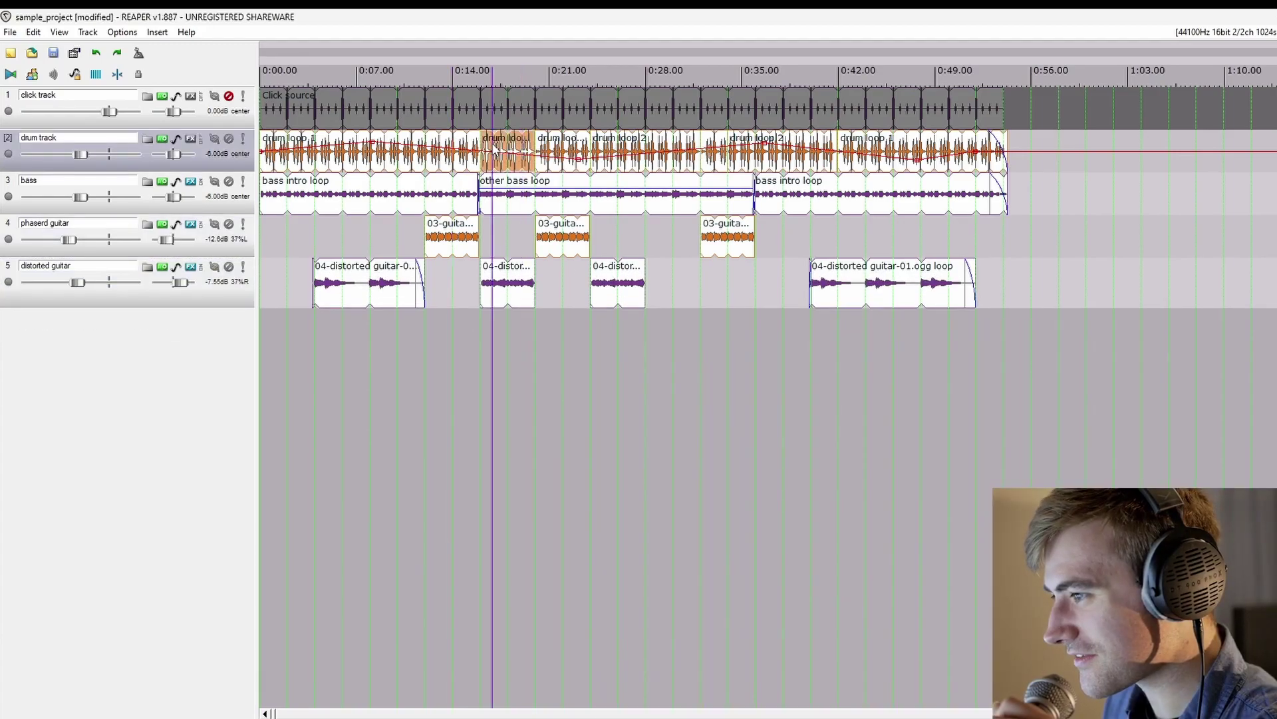
pyautogui.click(313, 152)
pyautogui.click(618, 152)
pyautogui.click(755, 152)
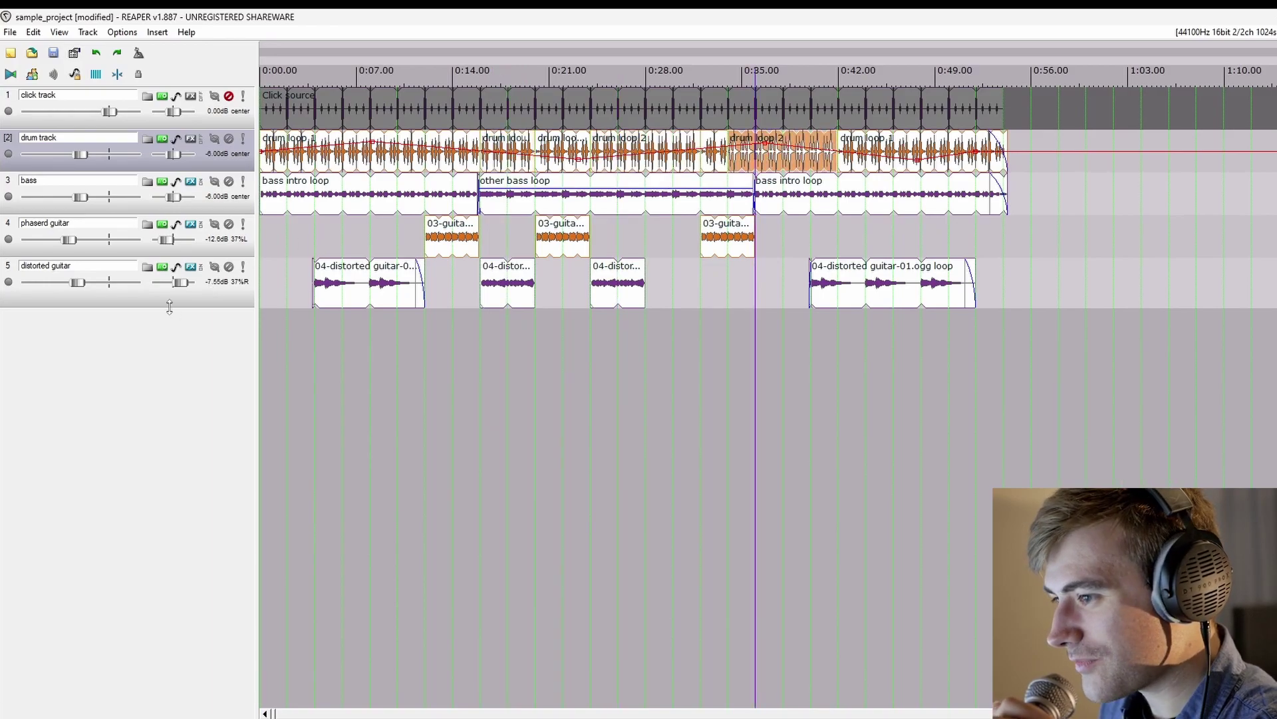
pyautogui.moveTo(169, 307)
pyautogui.mouseDown()
pyautogui.moveTo(172, 486)
pyautogui.moveTo(212, 378)
pyautogui.moveTo(181, 301)
pyautogui.mouseUp()
# - Zoom the arrange view in and out to fit the whole arrangement
pyautogui.scroll(-5, 424, 278)
pyautogui.scroll(4, 424, 279)
pyautogui.scroll(-3, 477, 329)
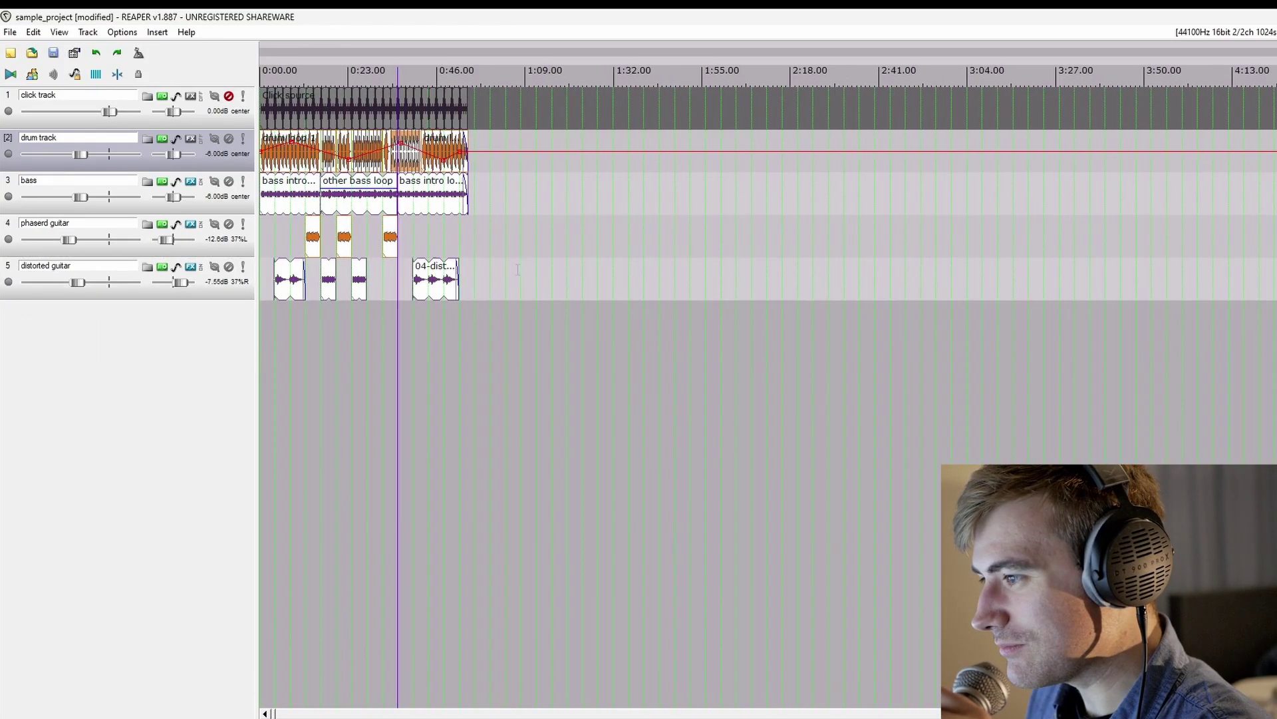
pyautogui.scroll(5, 477, 329)
pyautogui.scroll(-4, 477, 330)
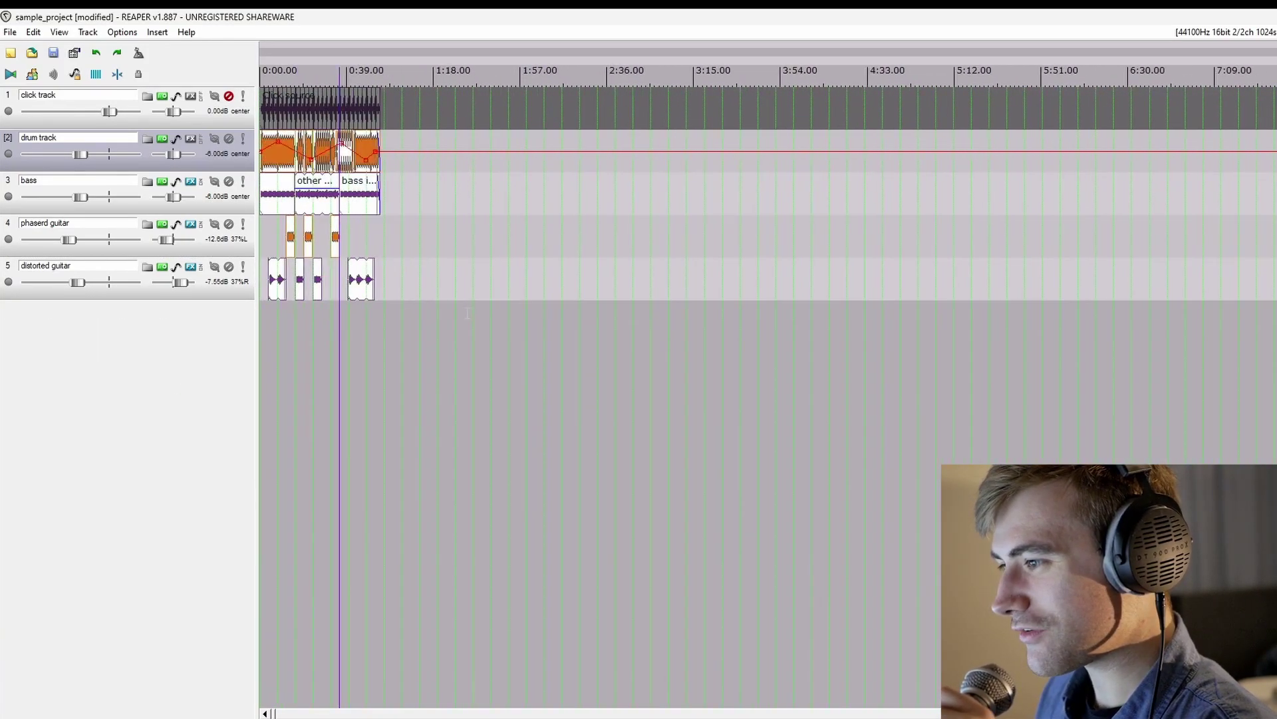
pyautogui.scroll(-2, 452, 302)
pyautogui.scroll(4, 452, 303)
pyautogui.scroll(-2, 443, 286)
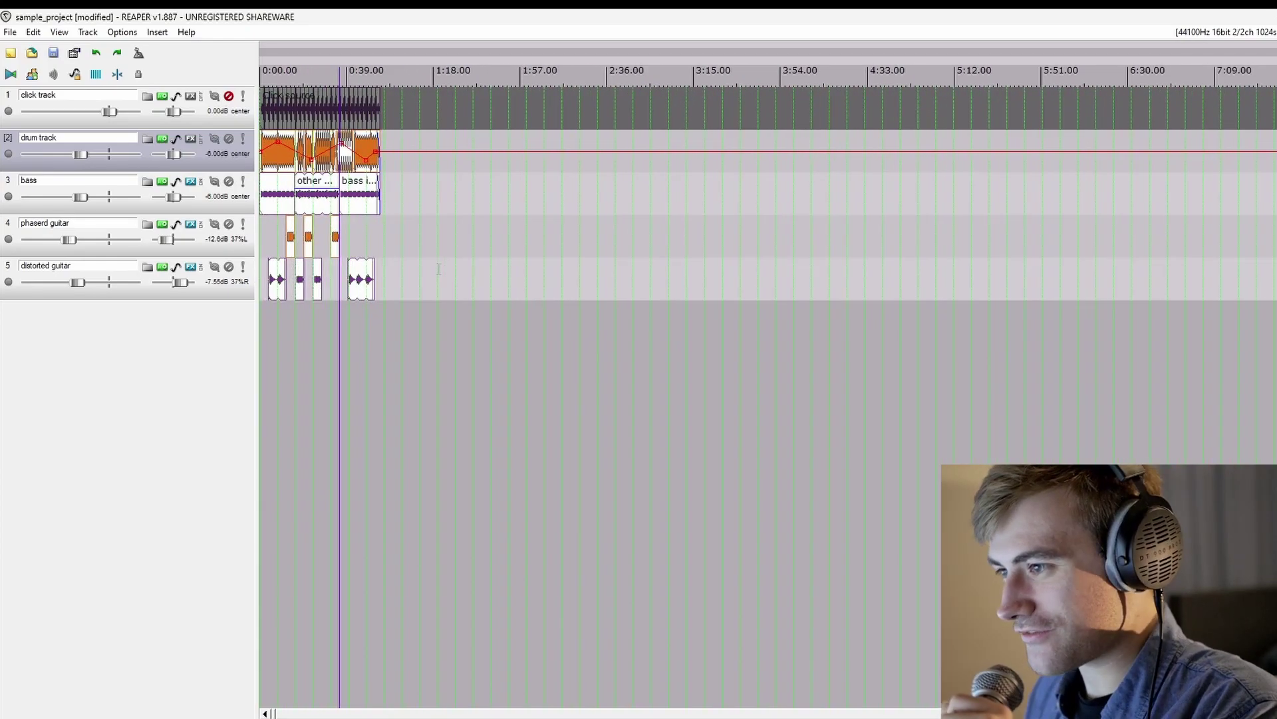
pyautogui.scroll(4, 439, 274)
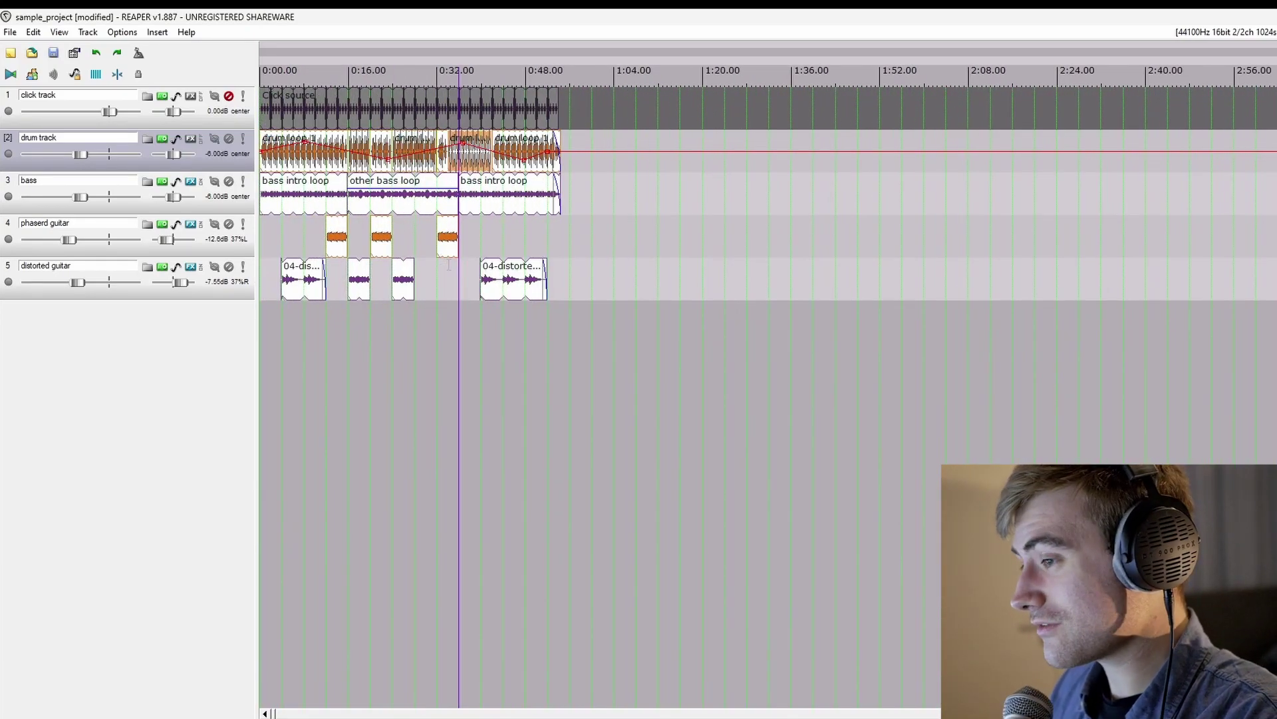
pyautogui.scroll(-2, 451, 269)
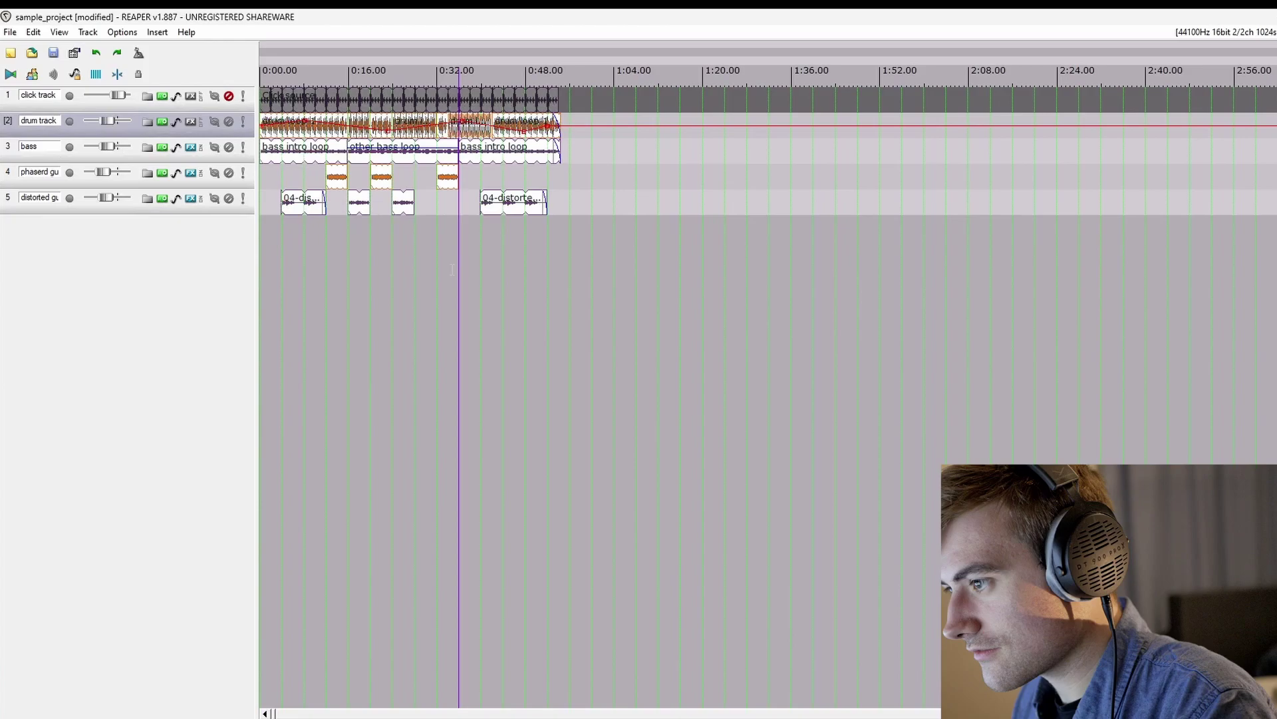
pyautogui.scroll(4, 451, 270)
pyautogui.scroll(-3, 455, 269)
pyautogui.scroll(3, 457, 269)
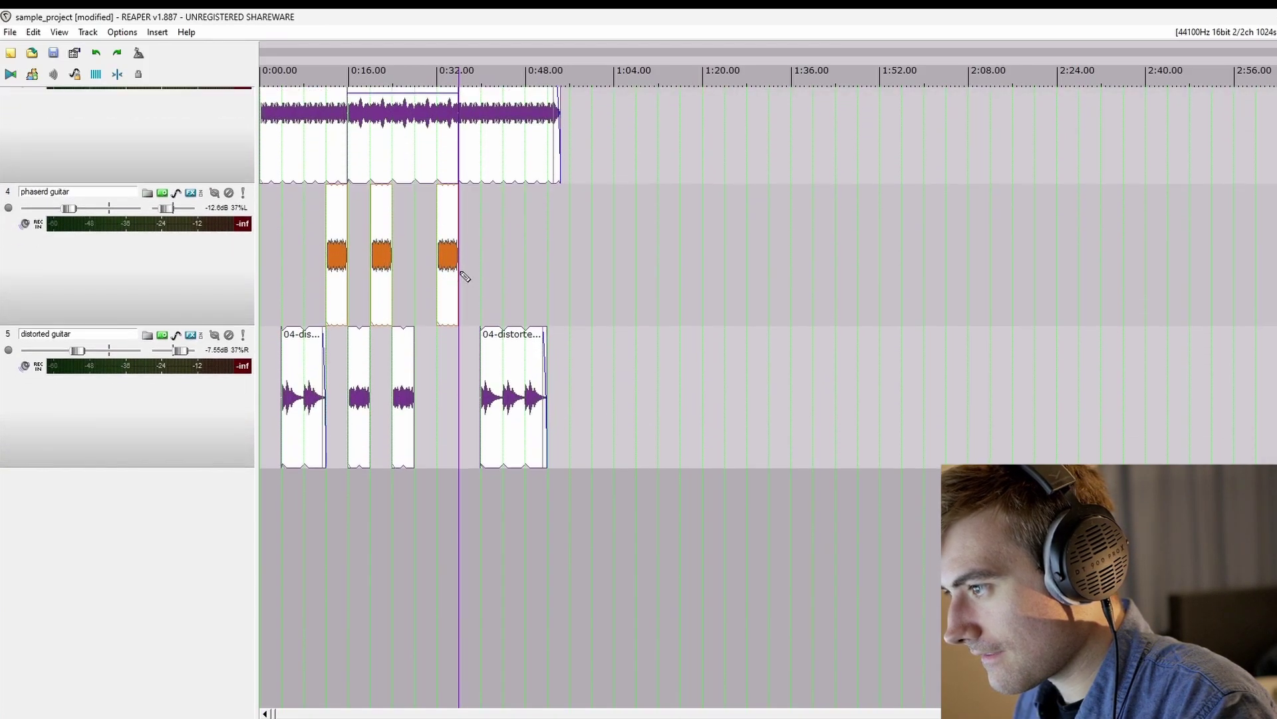
pyautogui.scroll(5, 69, 329)
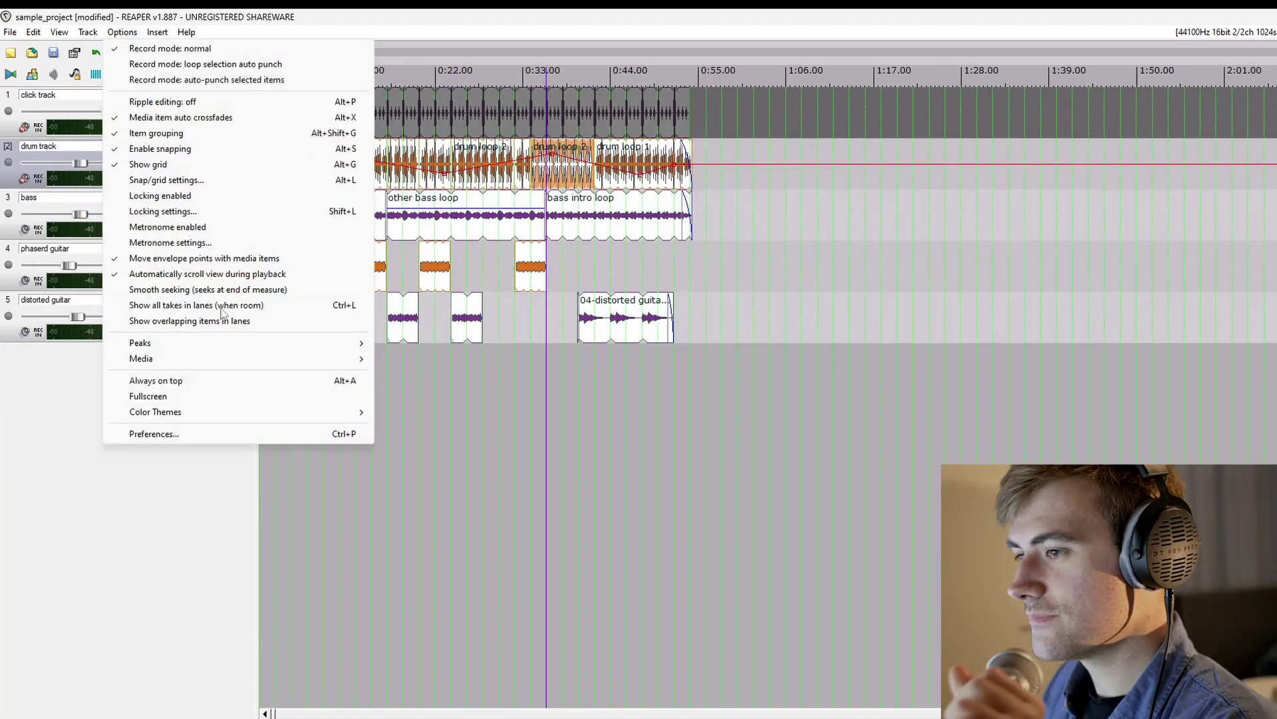
# - Add Massive to the new track and set its record input to All MIDI Inputs, All Channels
pyautogui.click(193, 434)
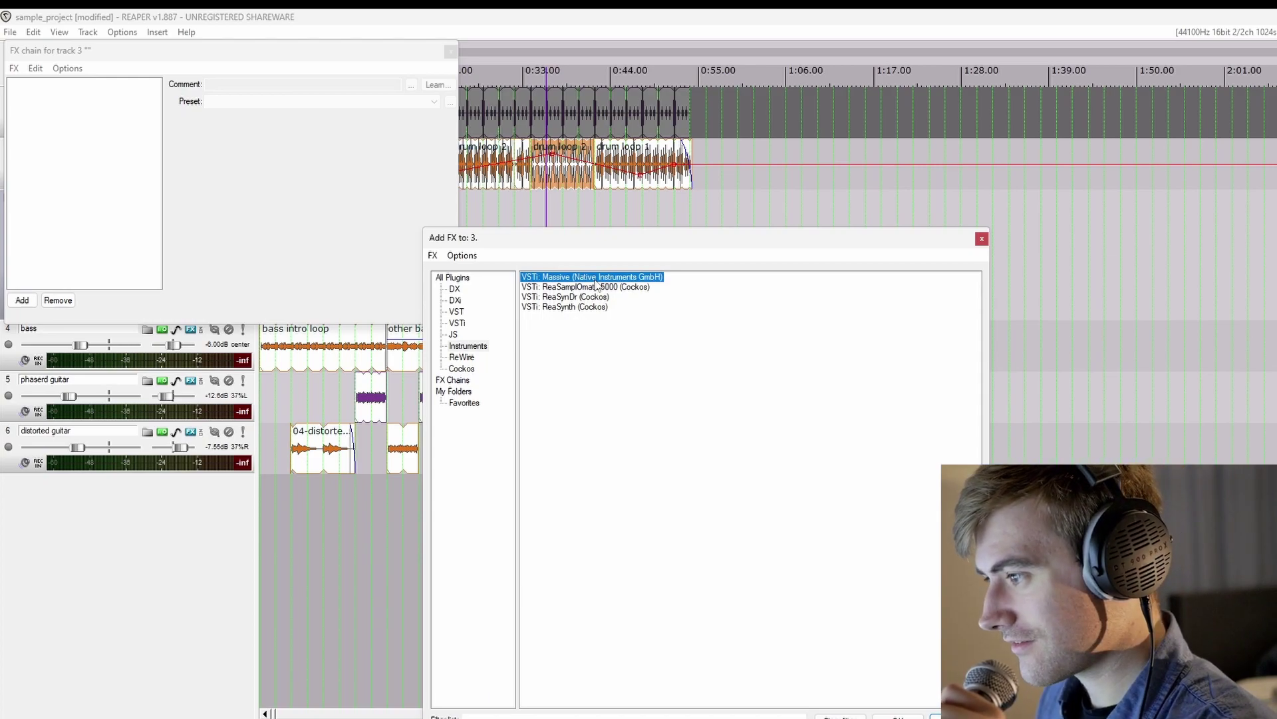
pyautogui.press('Return')
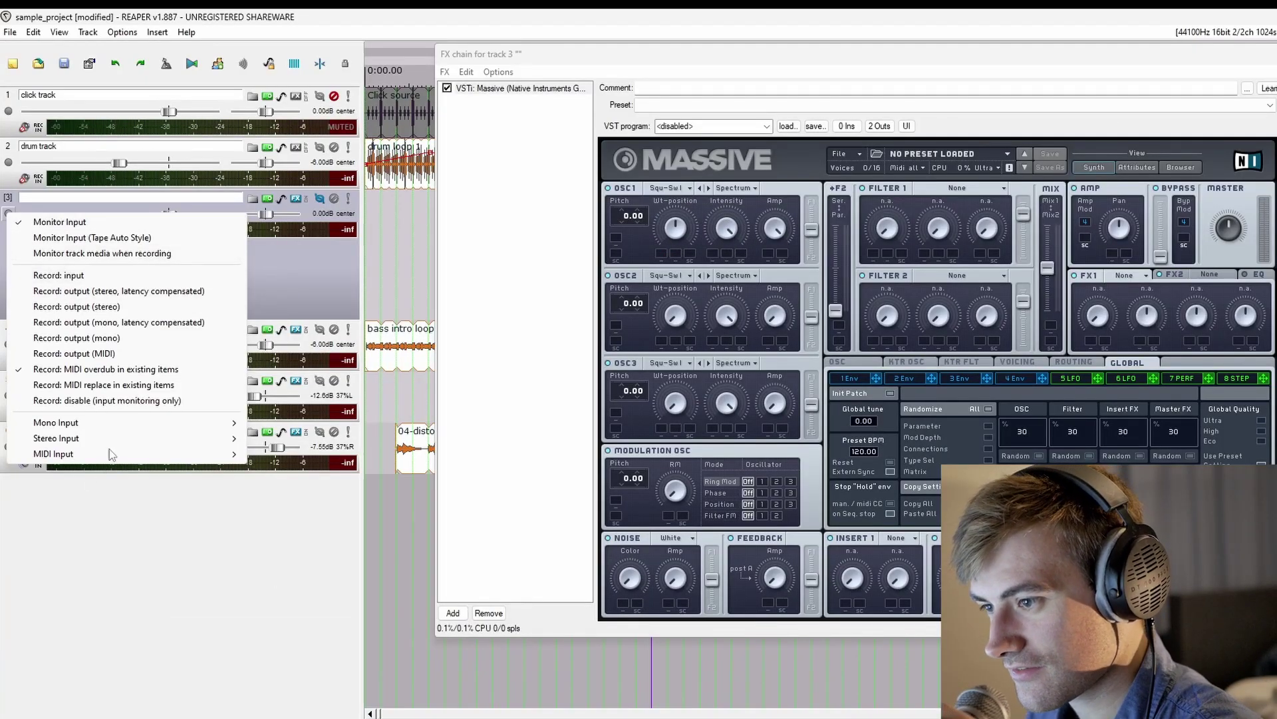
pyautogui.moveTo(107, 428)
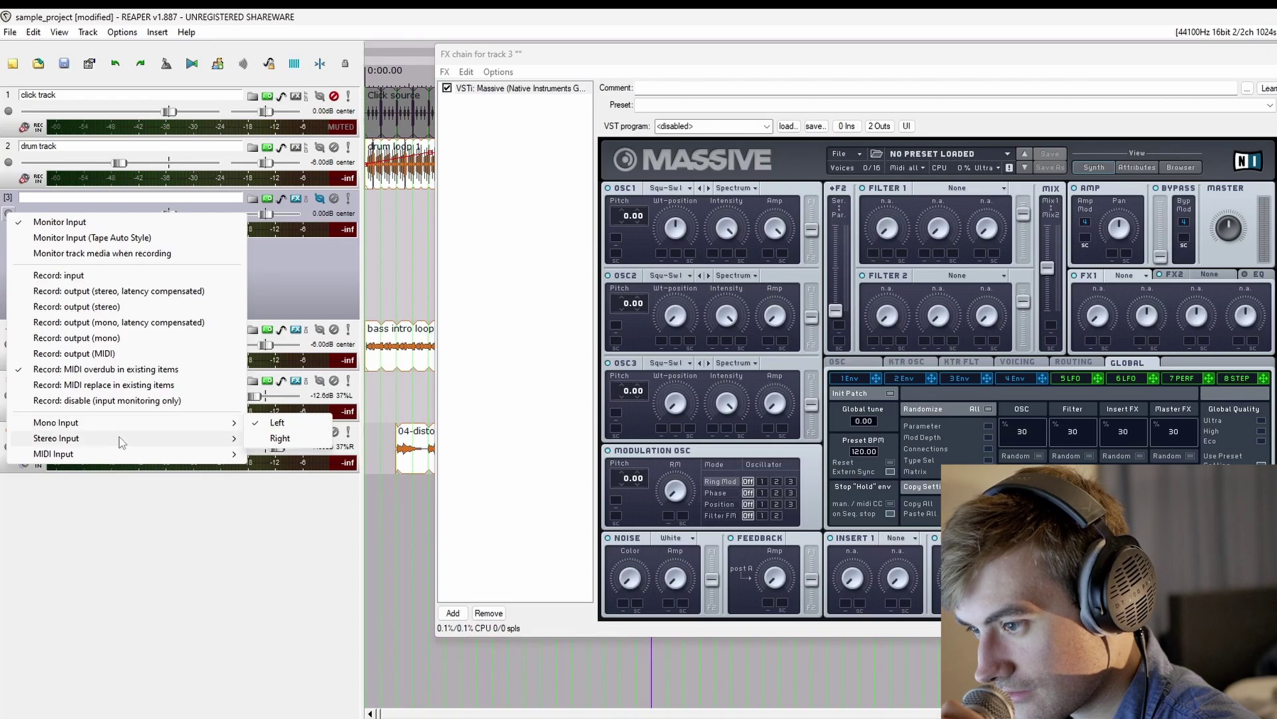
pyautogui.moveTo(166, 454)
pyautogui.moveTo(328, 473)
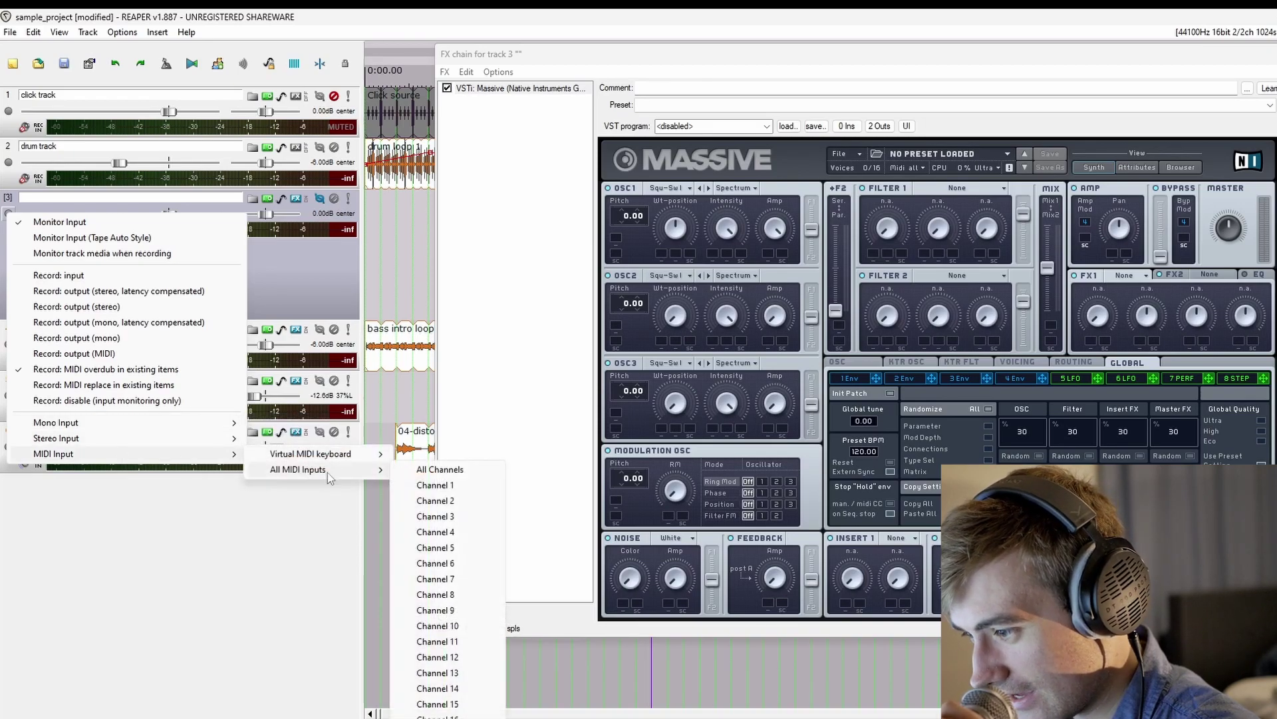
pyautogui.click(417, 470)
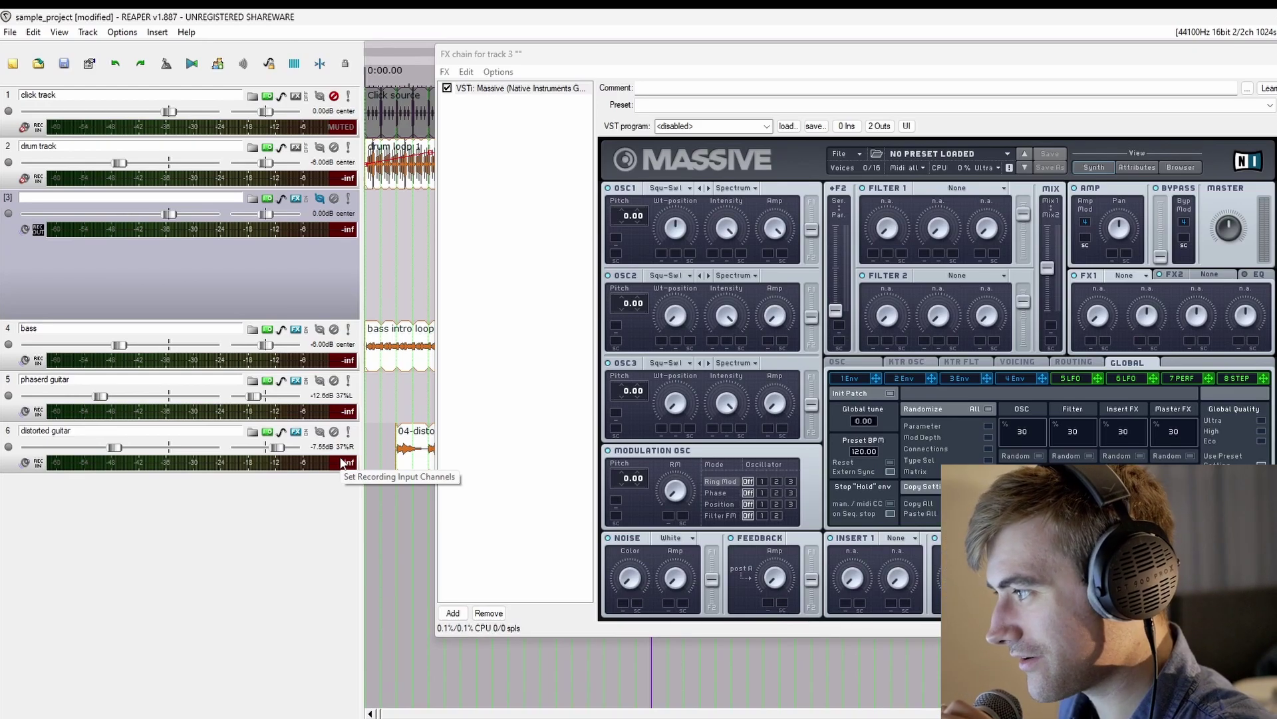
# - Arm the track, record a MIDI item during playback, and move it to the project start
pyautogui.hotkey('ctrl', 'alt', 'r')
pyautogui.moveTo(669, 57); pyautogui.dragTo(816, 138)
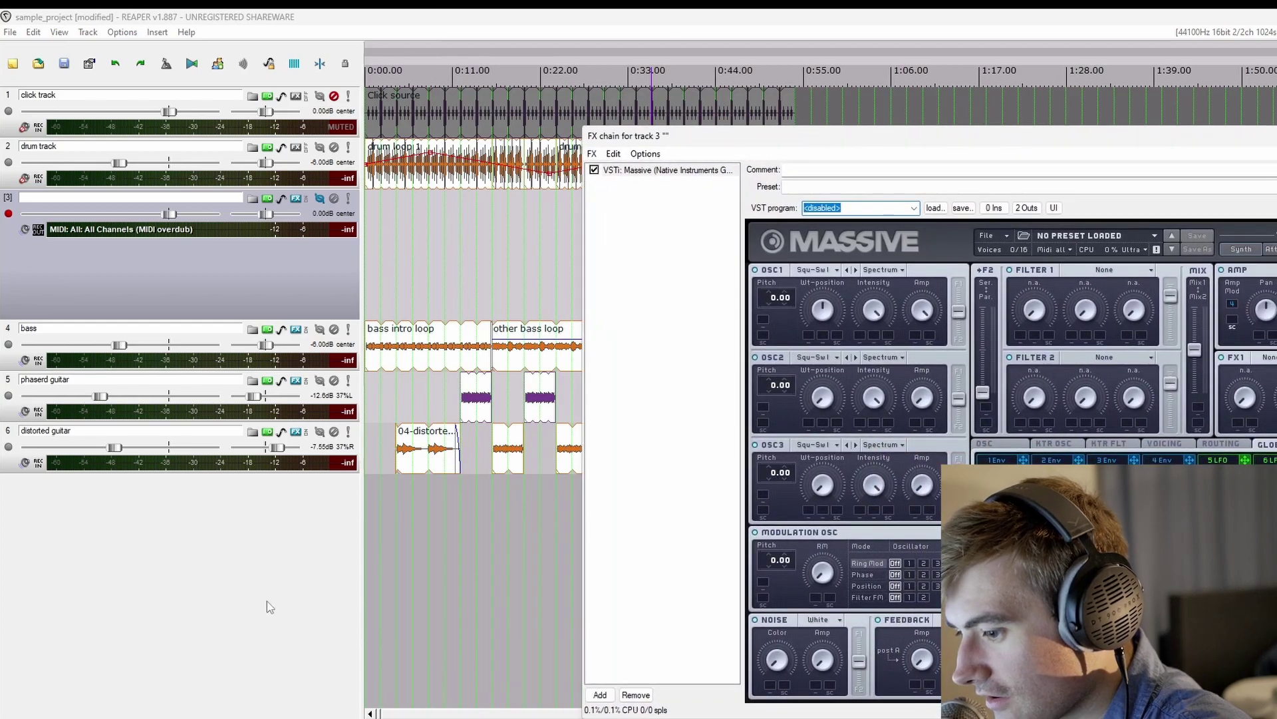
pyautogui.press('space')
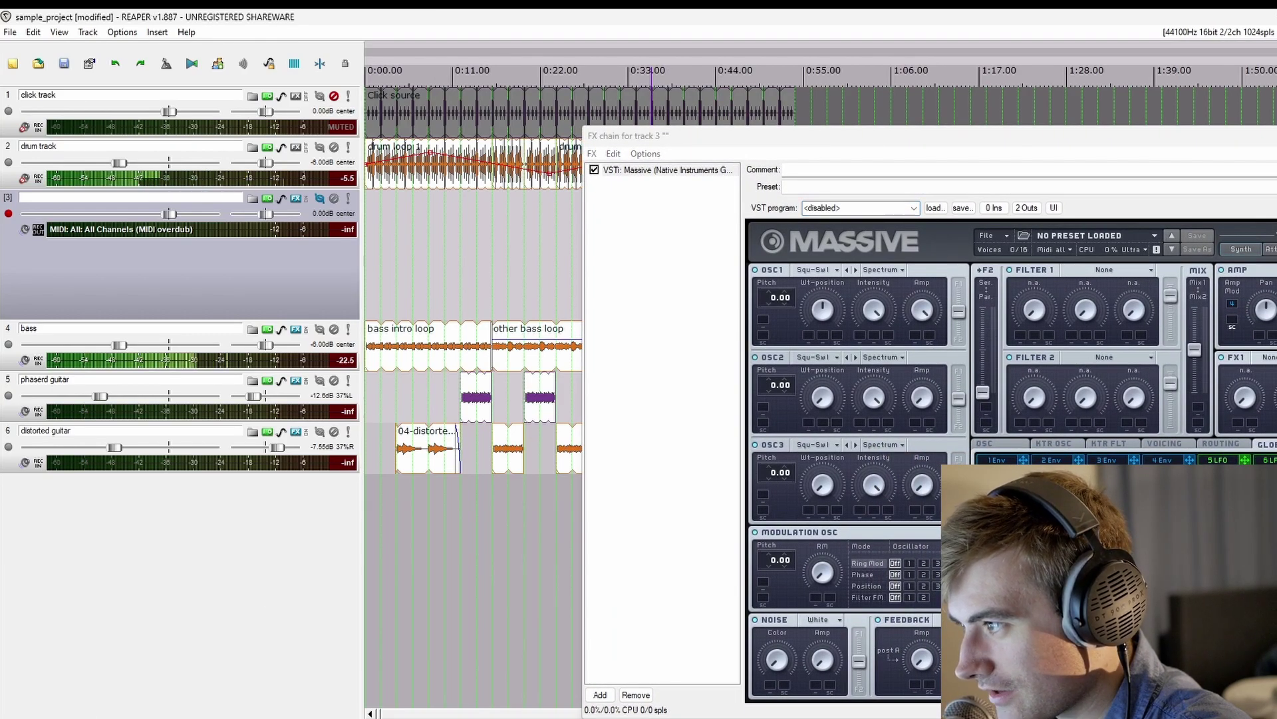
pyautogui.moveTo(716, 146); pyautogui.dragTo(531, 535)
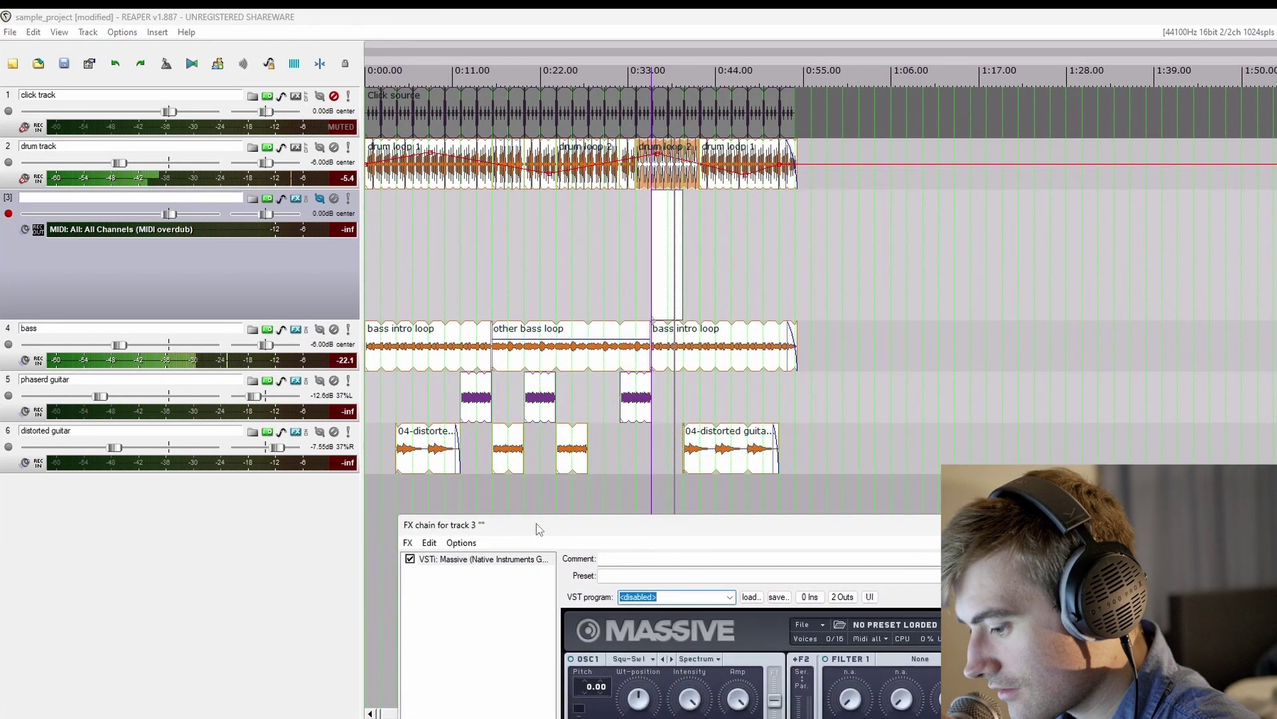
pyautogui.click(701, 259)
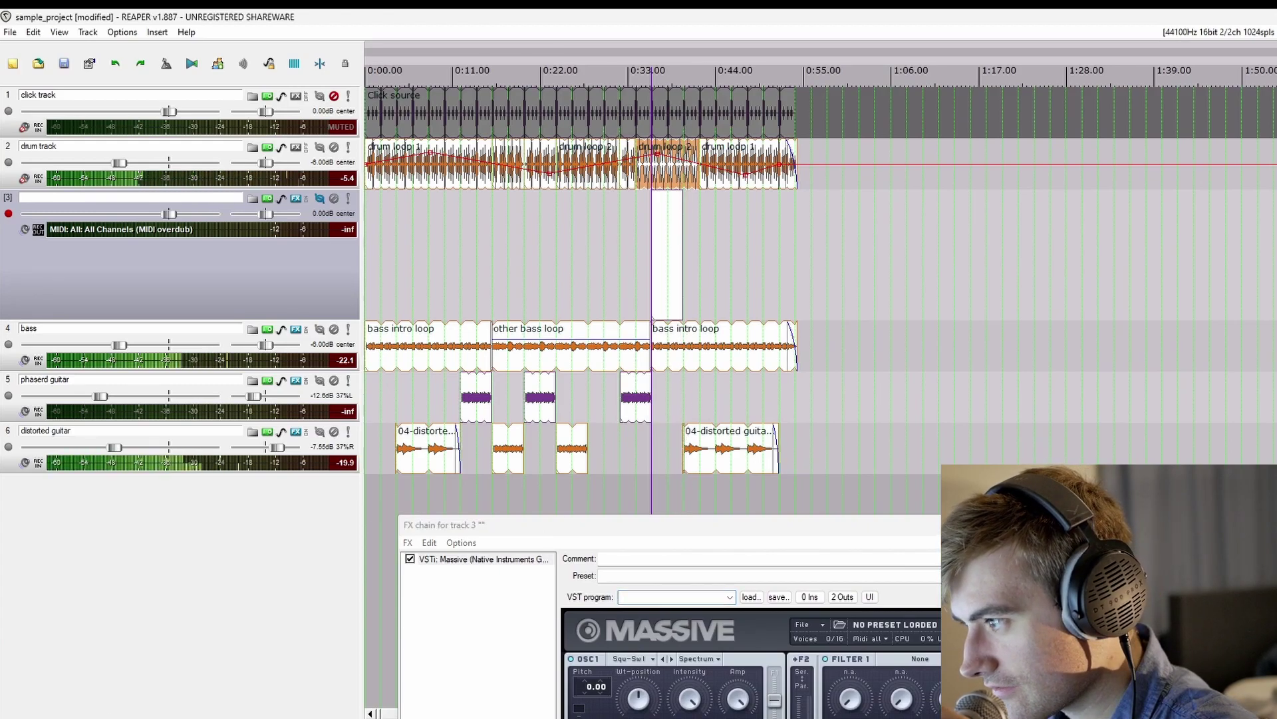
pyautogui.moveTo(672, 263); pyautogui.dragTo(374, 258)
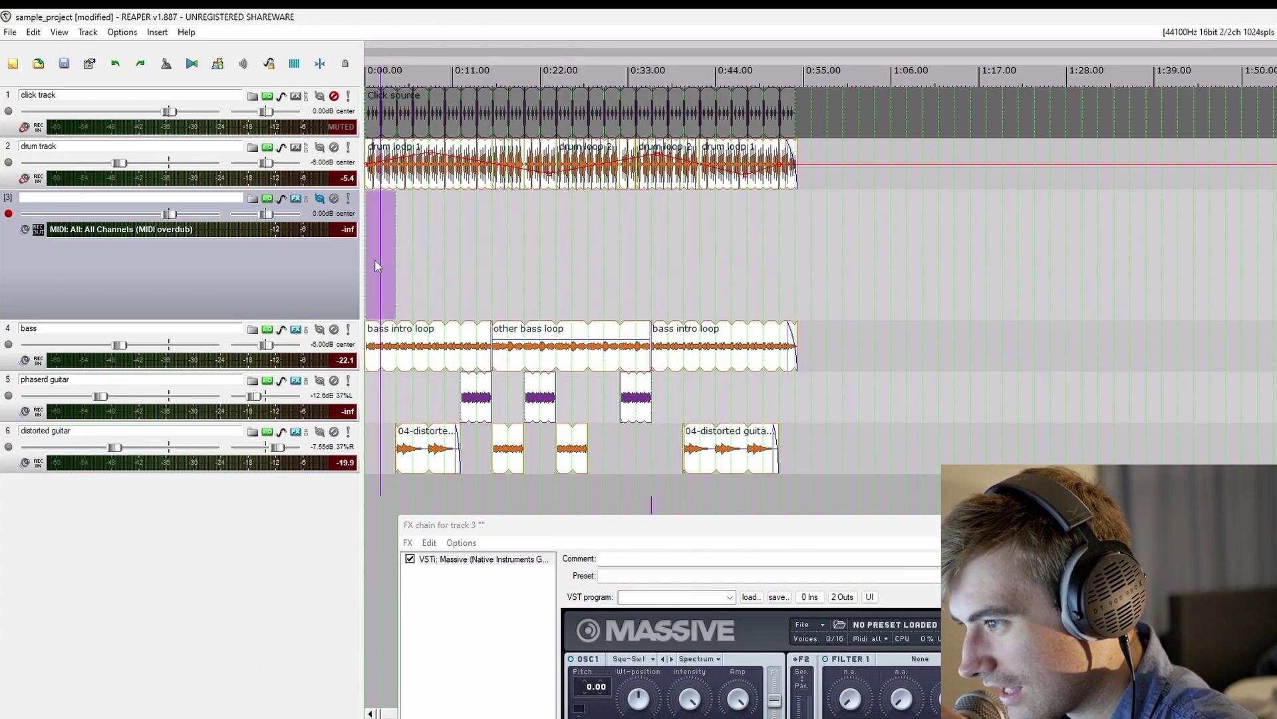
# - Open the MIDI item in the piano roll and draw a C2 note from bar 2 past bar 4
pyautogui.doubleClick(374, 258)
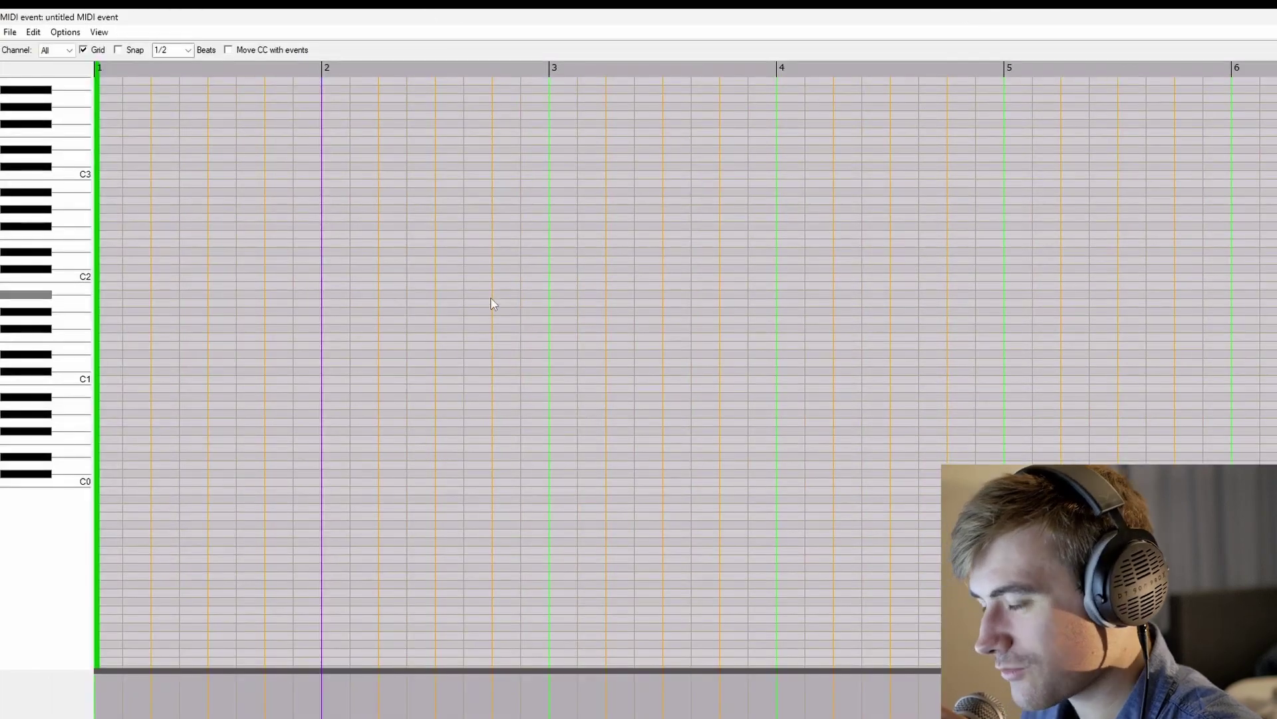
pyautogui.moveTo(326, 290); pyautogui.dragTo(825, 272)
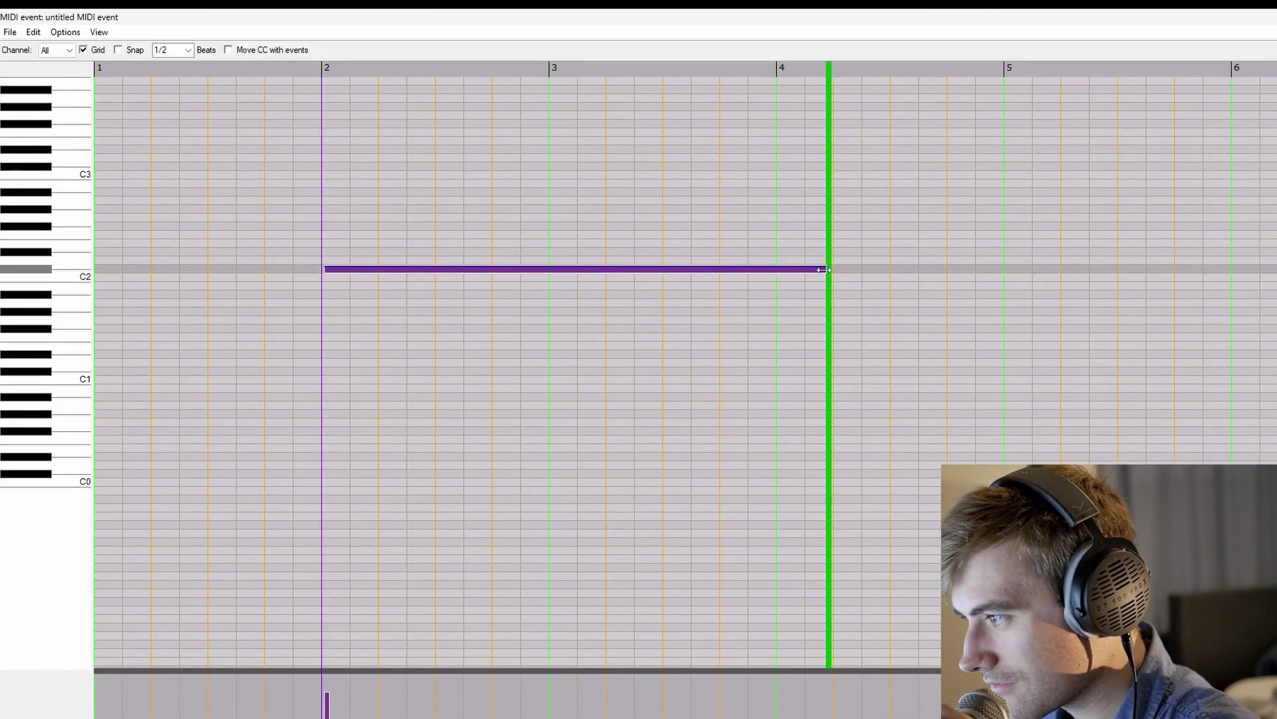
pyautogui.scroll(2, 293, 365)
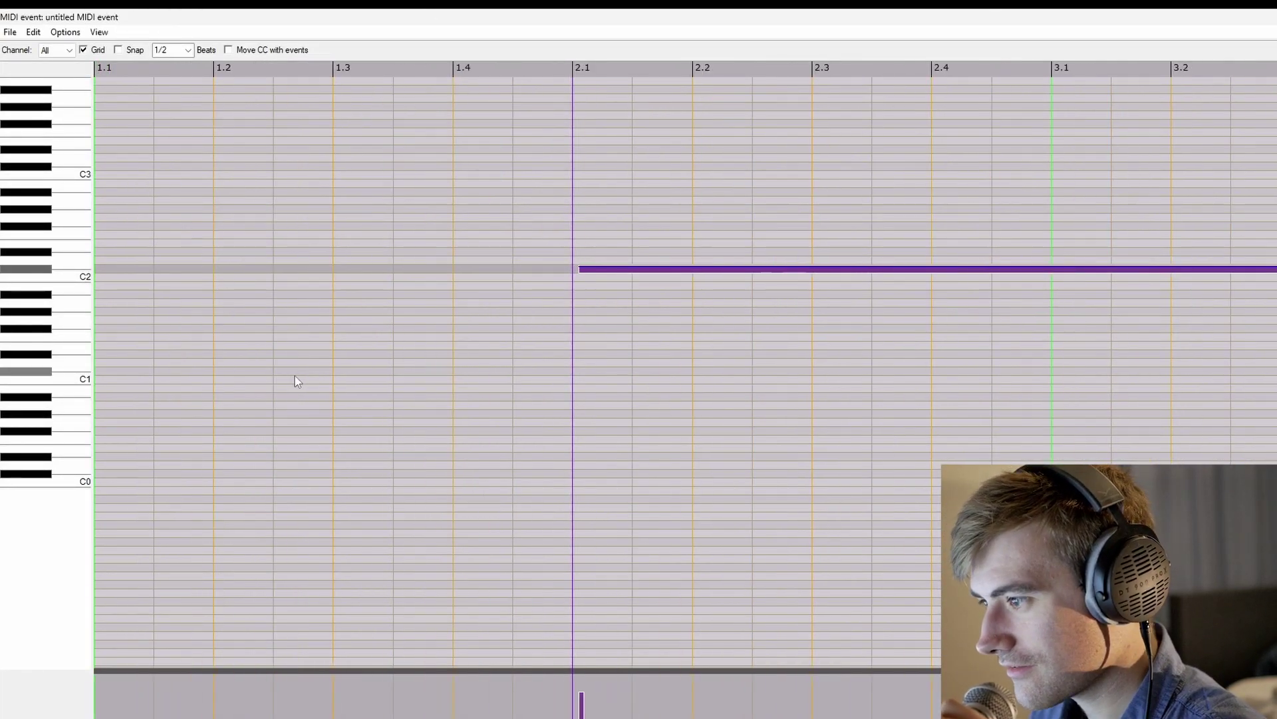
pyautogui.scroll(-4, 352, 346)
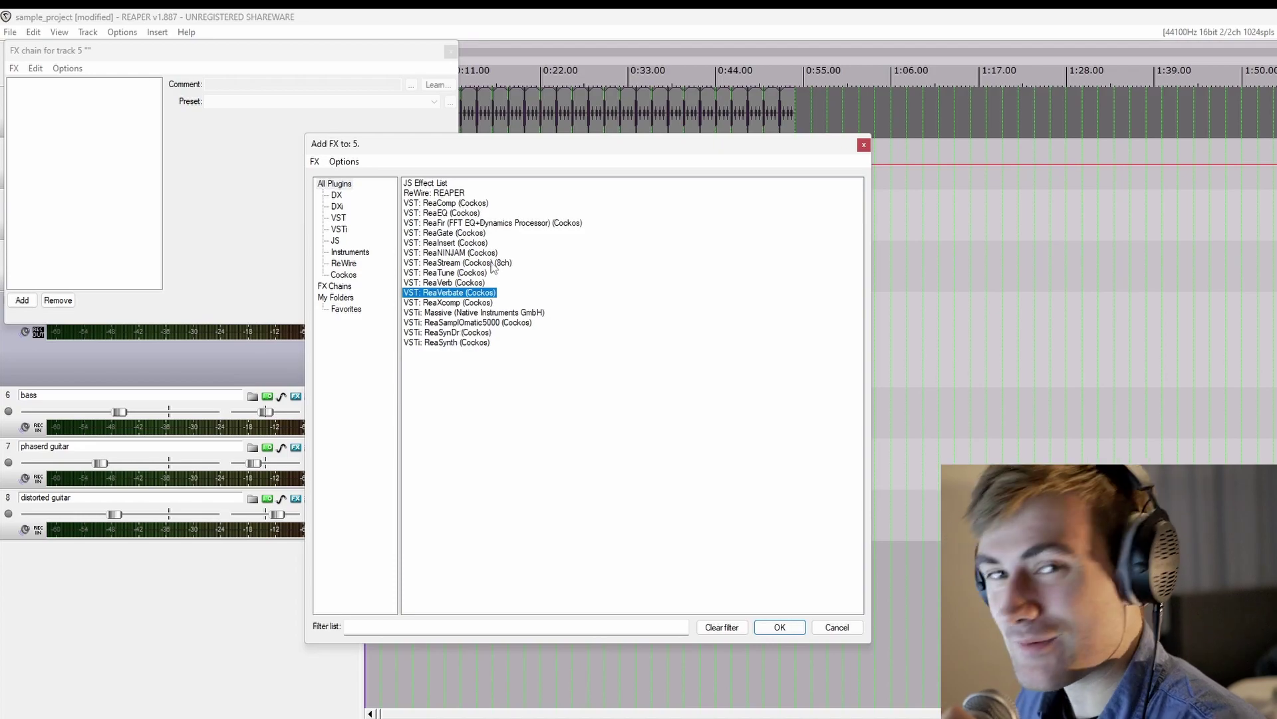
# - Add ReaEQ to track 5 and pull its low shelf down to about 220 Hz, -10 dB
pyautogui.click(456, 213)
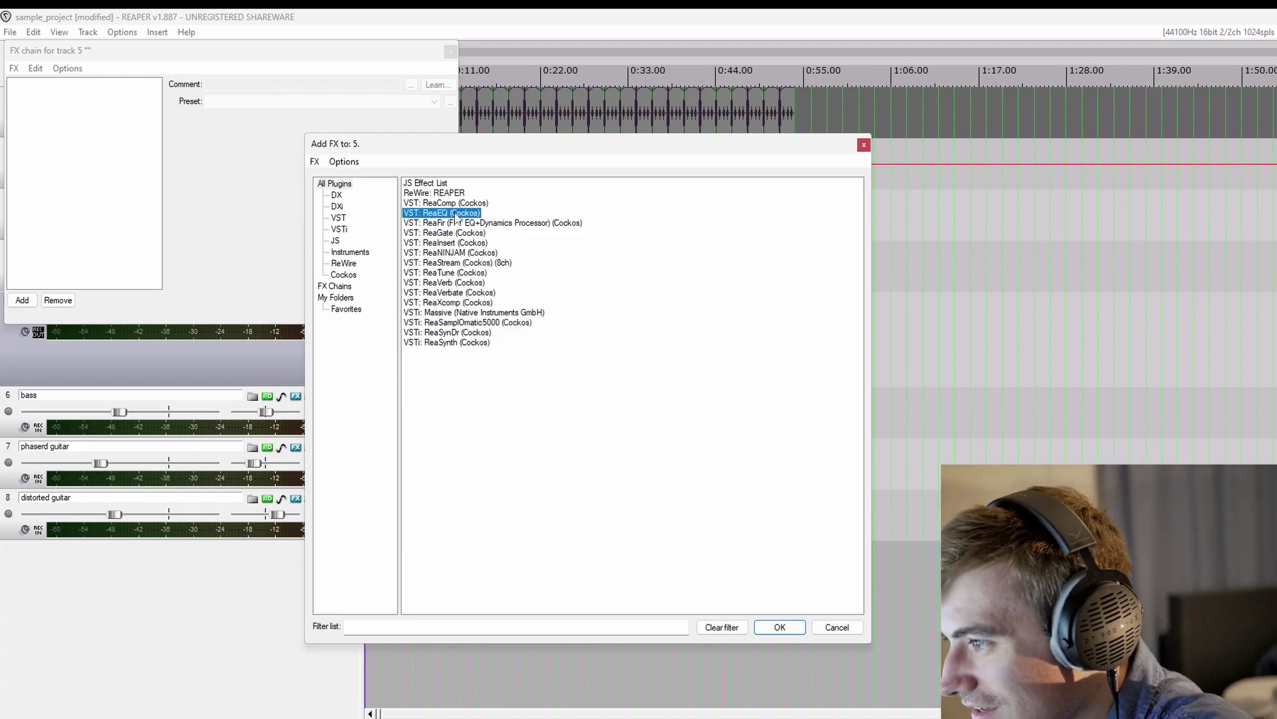
pyautogui.doubleClick(449, 214)
pyautogui.moveTo(220, 191); pyautogui.dragTo(245, 203)
pyautogui.moveTo(327, 326); pyautogui.dragTo(286, 314)
pyautogui.moveTo(244, 204); pyautogui.dragTo(255, 224)
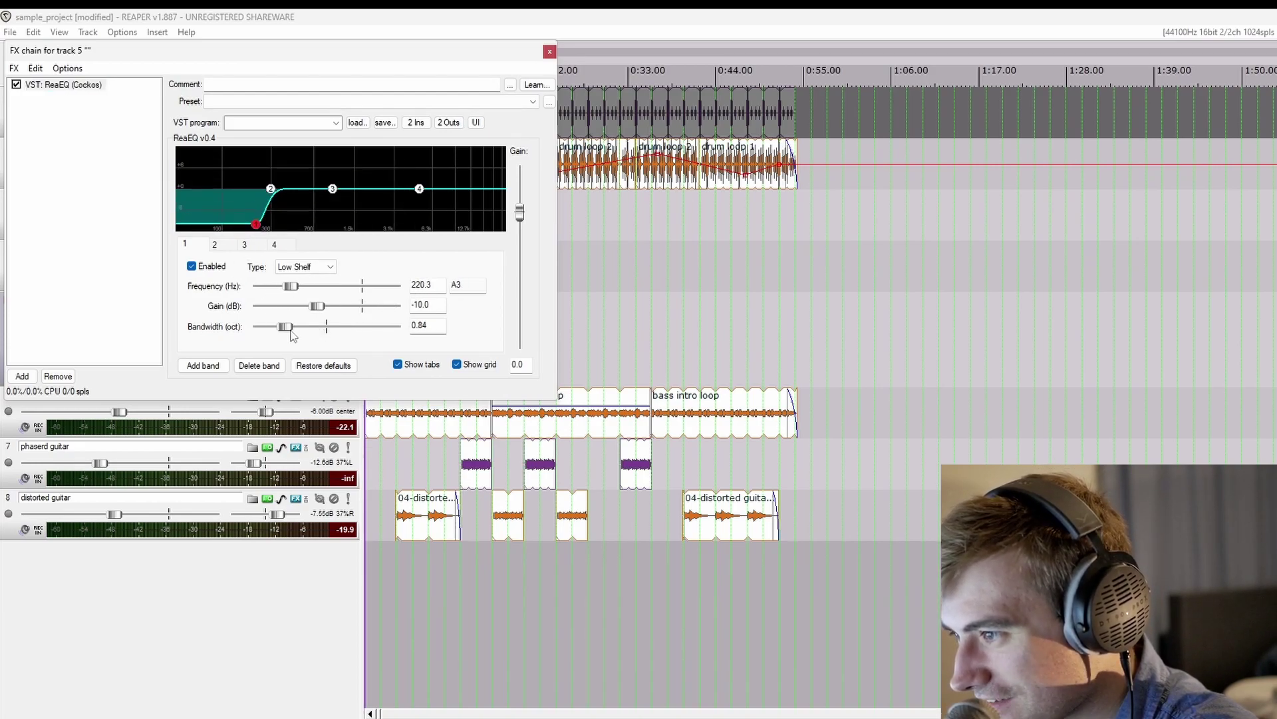
# - Settle the ReaEQ low shelf at 112 Hz, -5.4 dB, and audition the sample at several pitches
pyautogui.moveTo(290, 330); pyautogui.dragTo(232, 324)
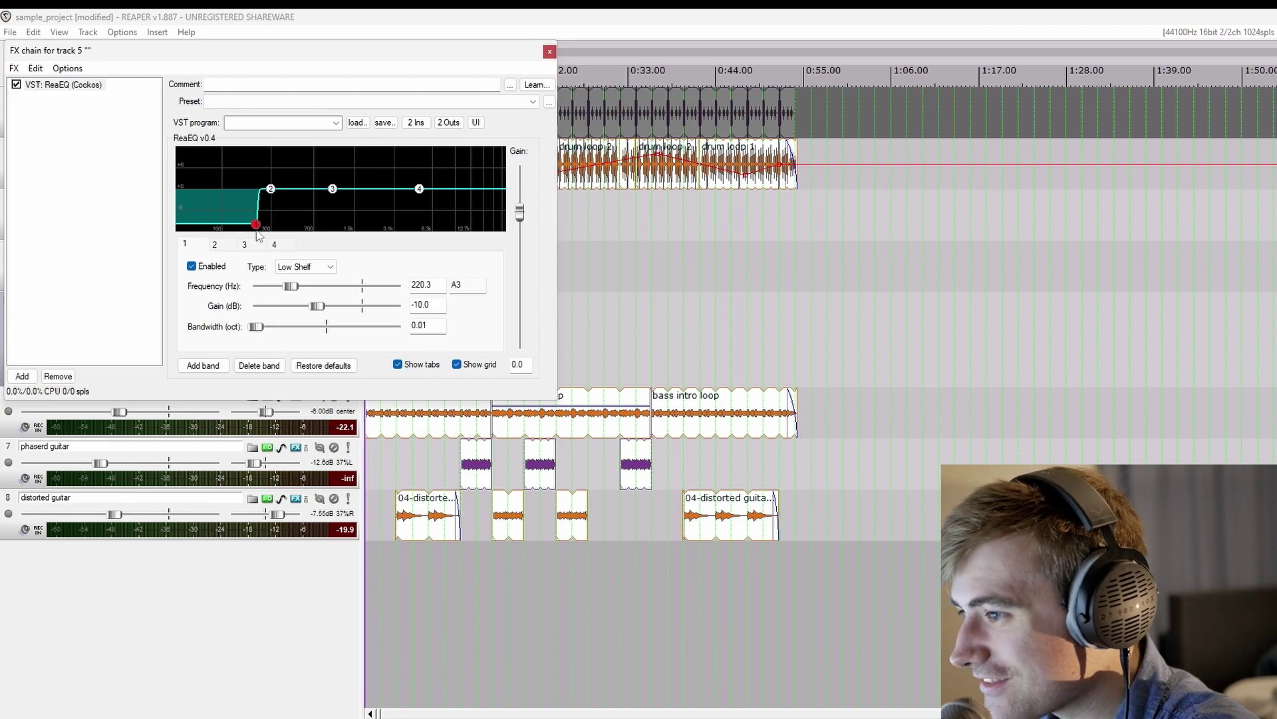
pyautogui.moveTo(257, 228); pyautogui.dragTo(305, 212)
pyautogui.moveTo(256, 327); pyautogui.dragTo(388, 331)
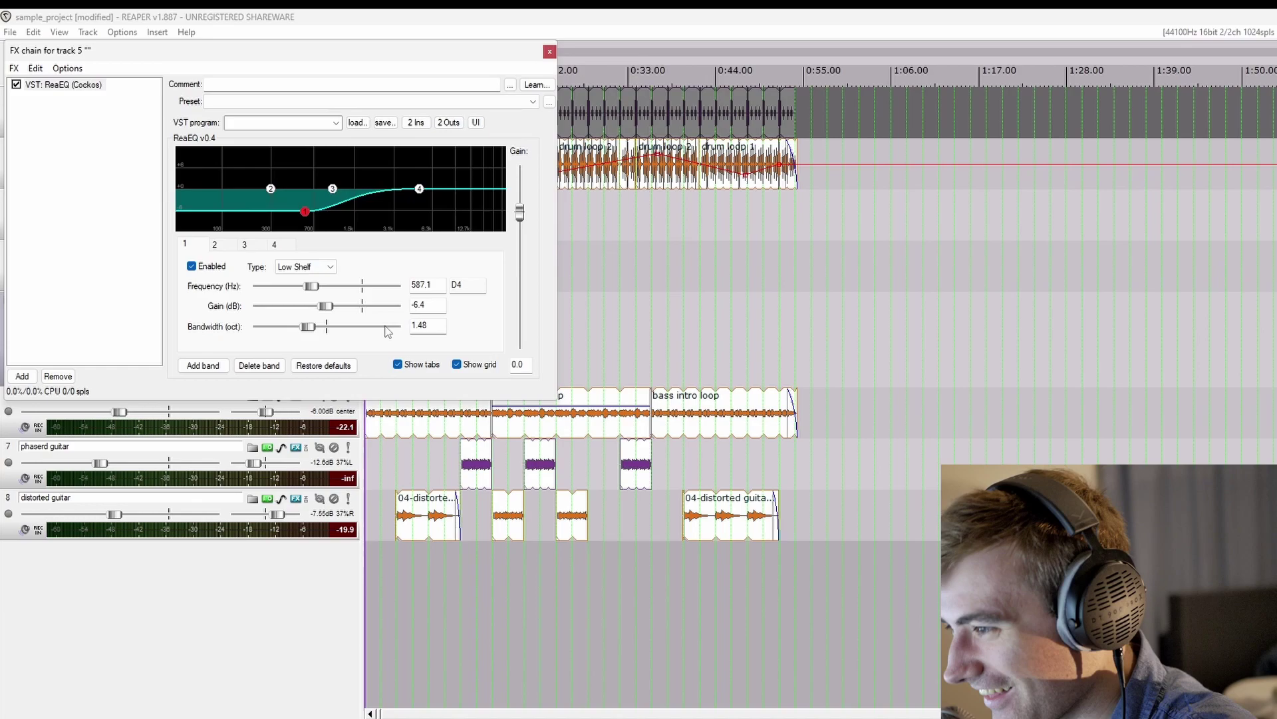
pyautogui.moveTo(308, 327); pyautogui.dragTo(360, 327)
pyautogui.moveTo(305, 212); pyautogui.dragTo(229, 212)
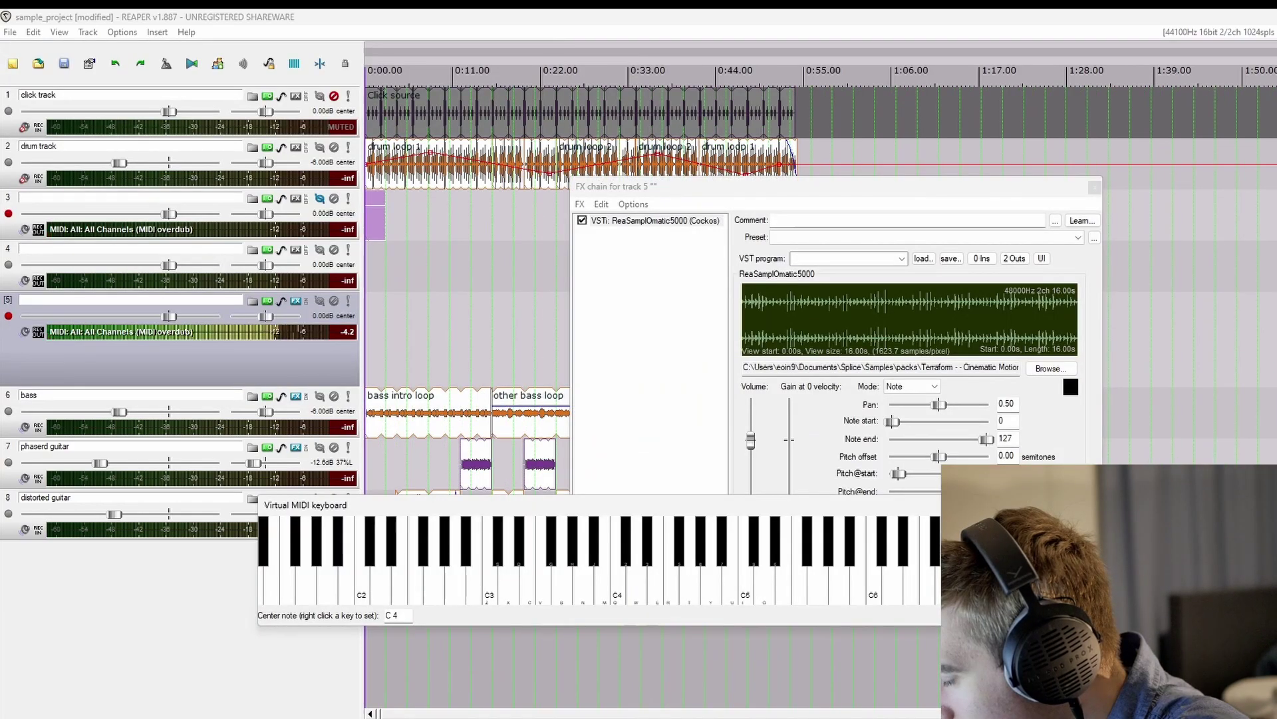
pyautogui.moveTo(853, 565); pyautogui.dragTo(603, 597)
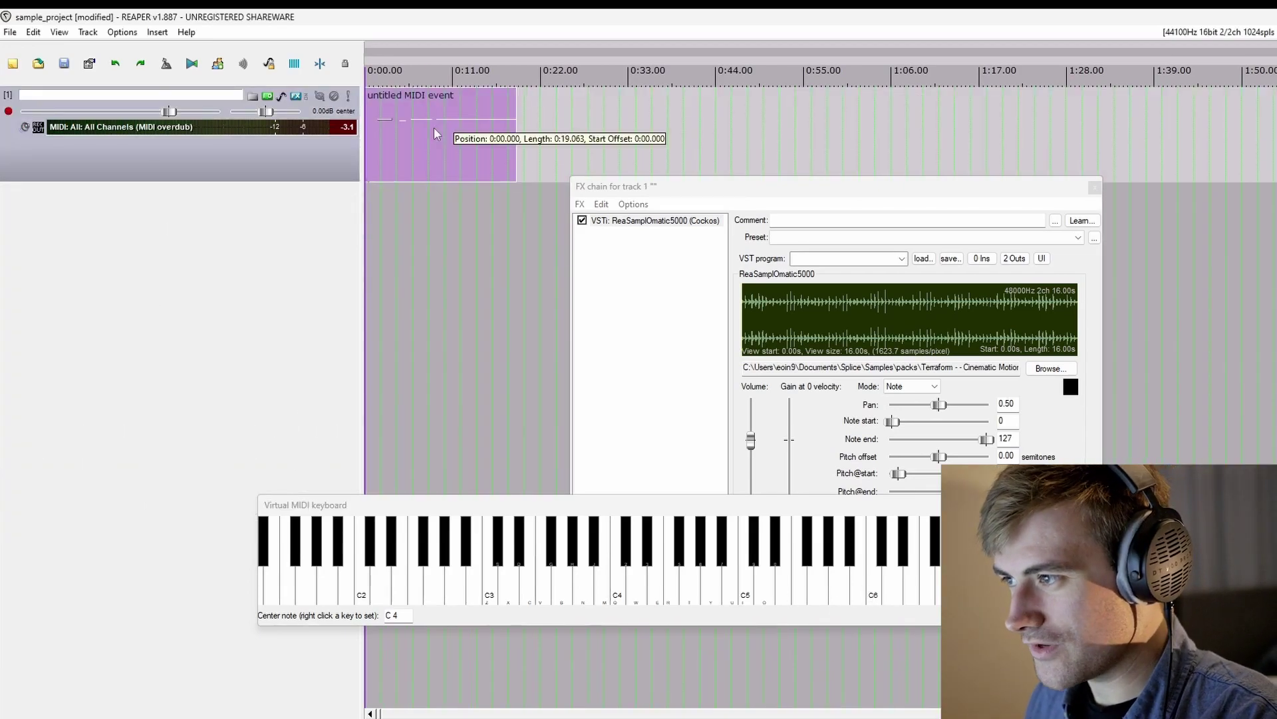
# - Delete the MIDI part's first three notes and move the remaining long note to bar 1
pyautogui.doubleClick(434, 128)
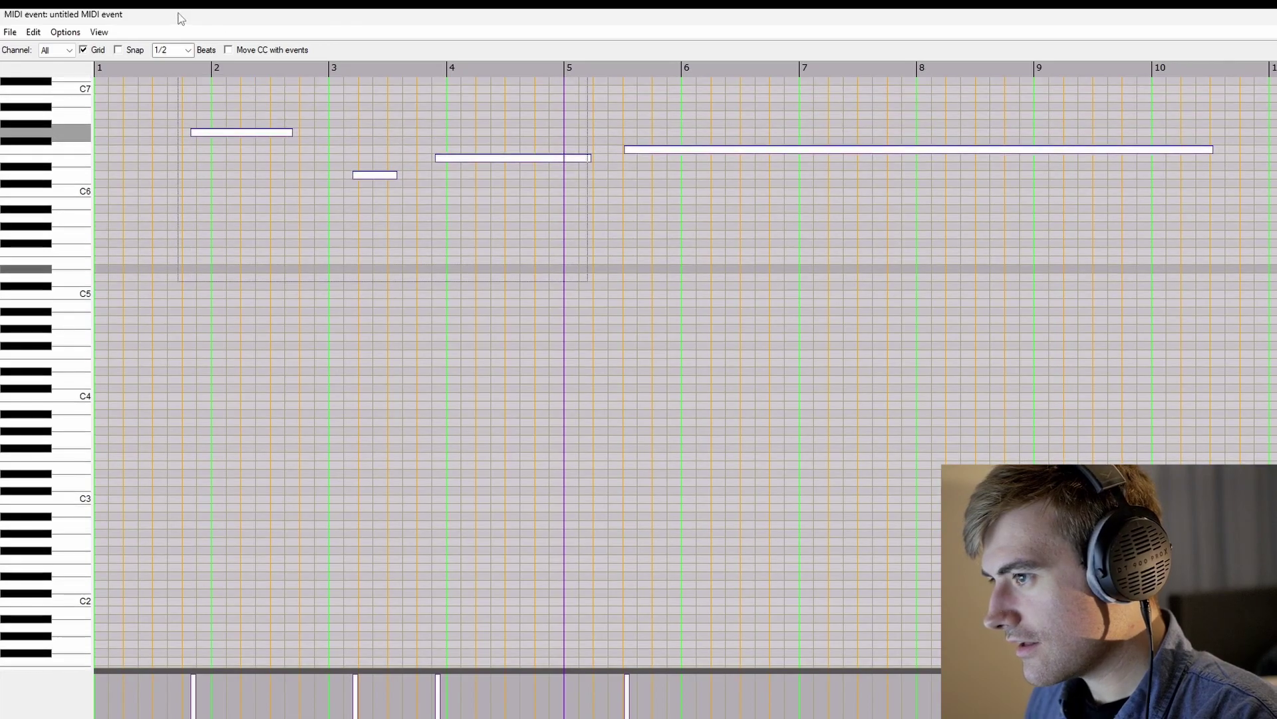
pyautogui.moveTo(178, 18); pyautogui.dragTo(179, 19)
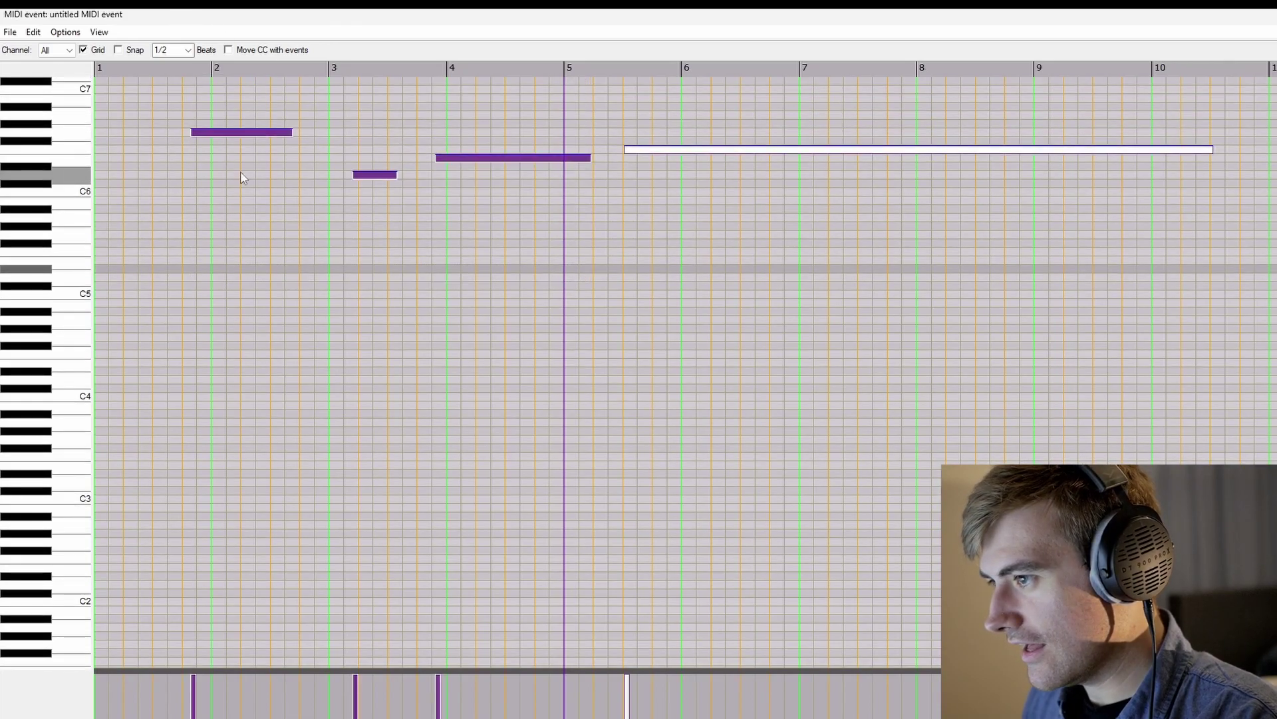
pyautogui.click(510, 319)
pyautogui.moveTo(165, 89); pyautogui.dragTo(526, 261)
pyautogui.press('Delete')
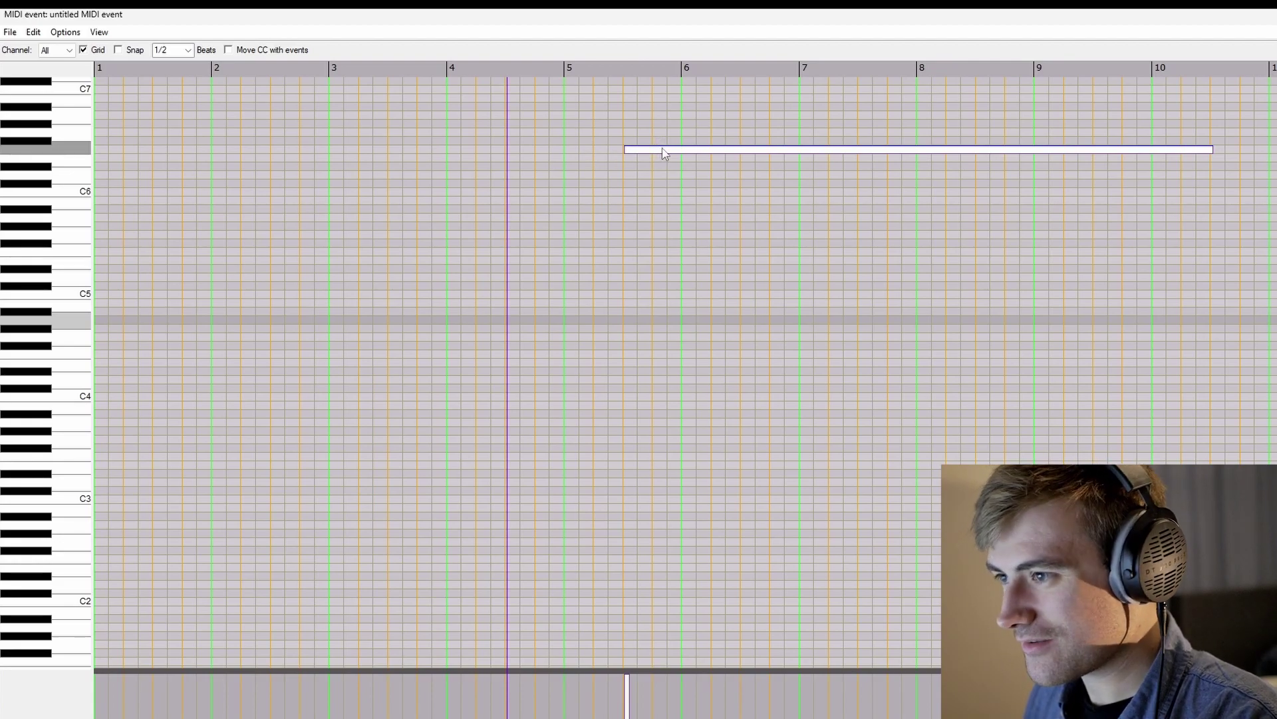
pyautogui.moveTo(664, 153); pyautogui.dragTo(134, 156)
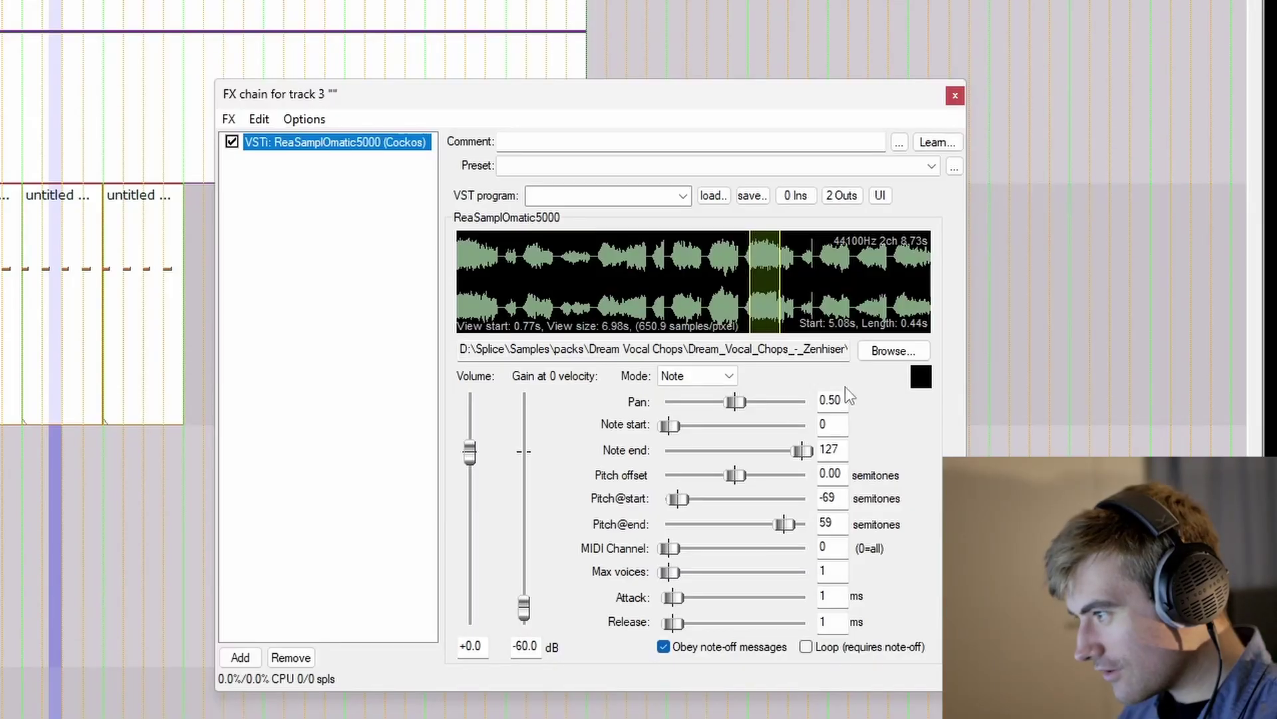
# - Trim the vocal chop to a 0.43-second slice starting at 5.16 s and set a 42 ms attack
pyautogui.moveTo(574, 309); pyautogui.dragTo(725, 286)
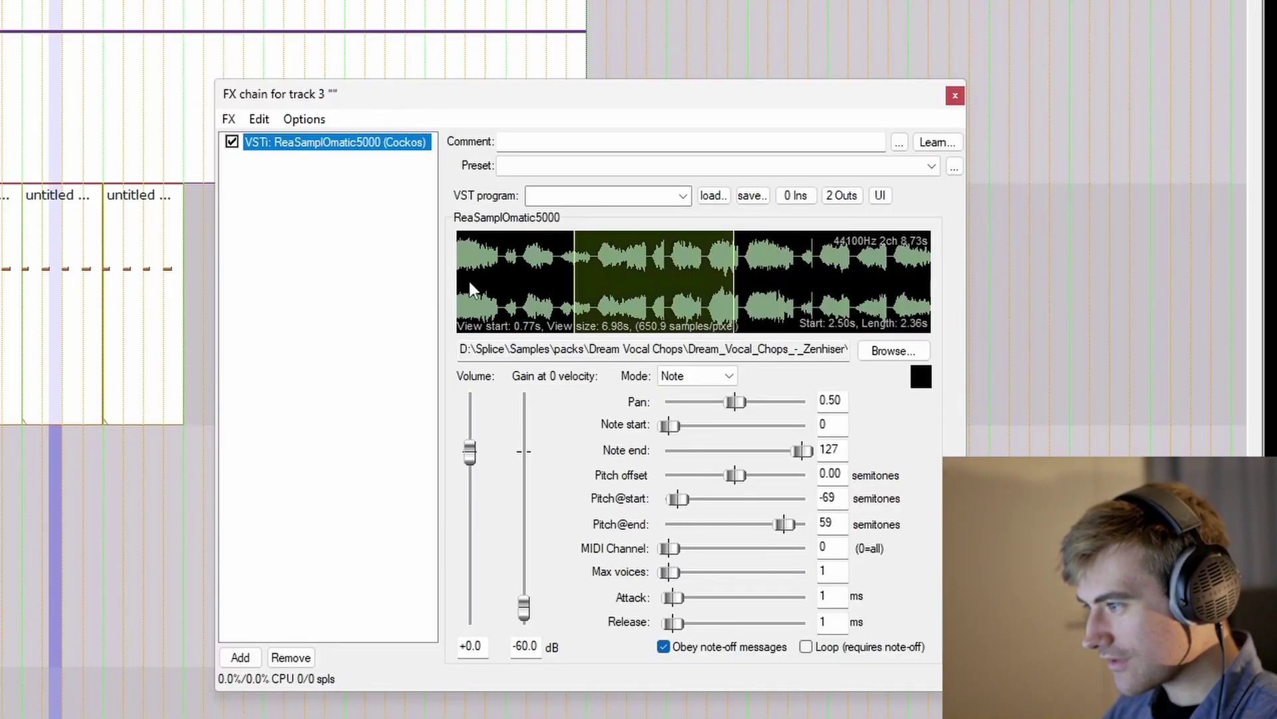
pyautogui.moveTo(469, 282); pyautogui.dragTo(794, 280)
pyautogui.moveTo(902, 276); pyautogui.dragTo(825, 274)
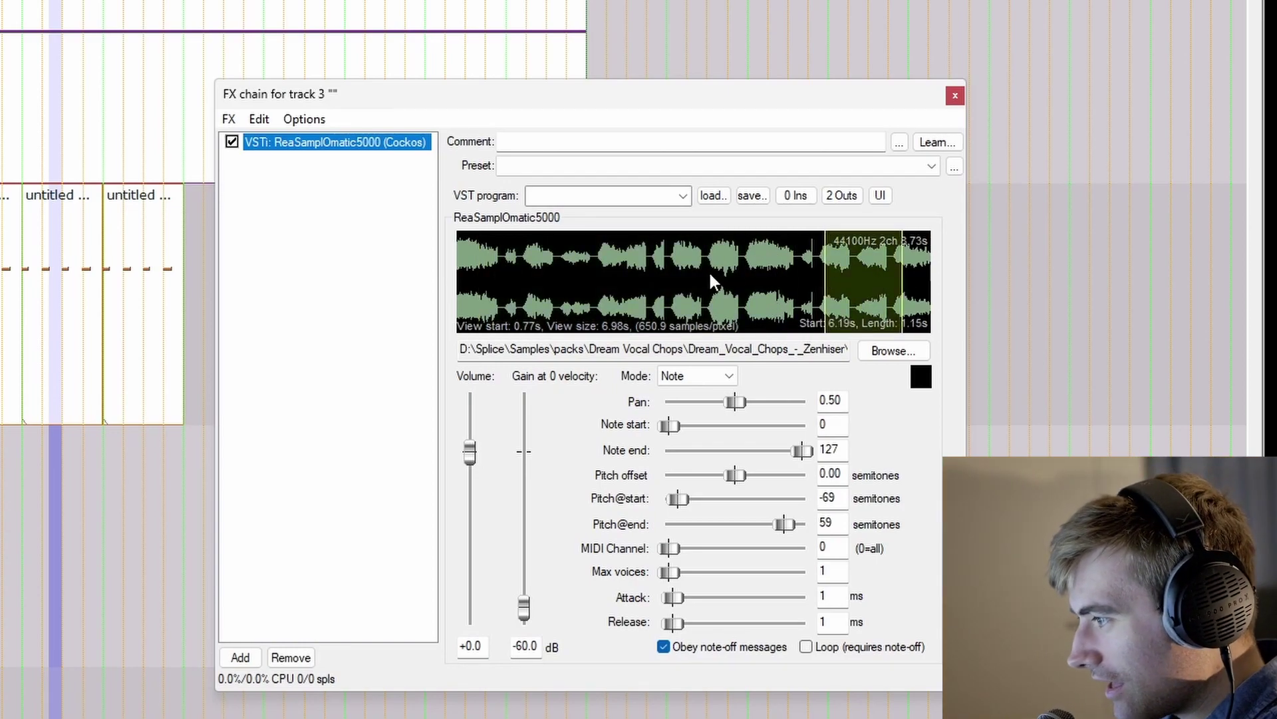
pyautogui.moveTo(670, 277); pyautogui.dragTo(769, 274)
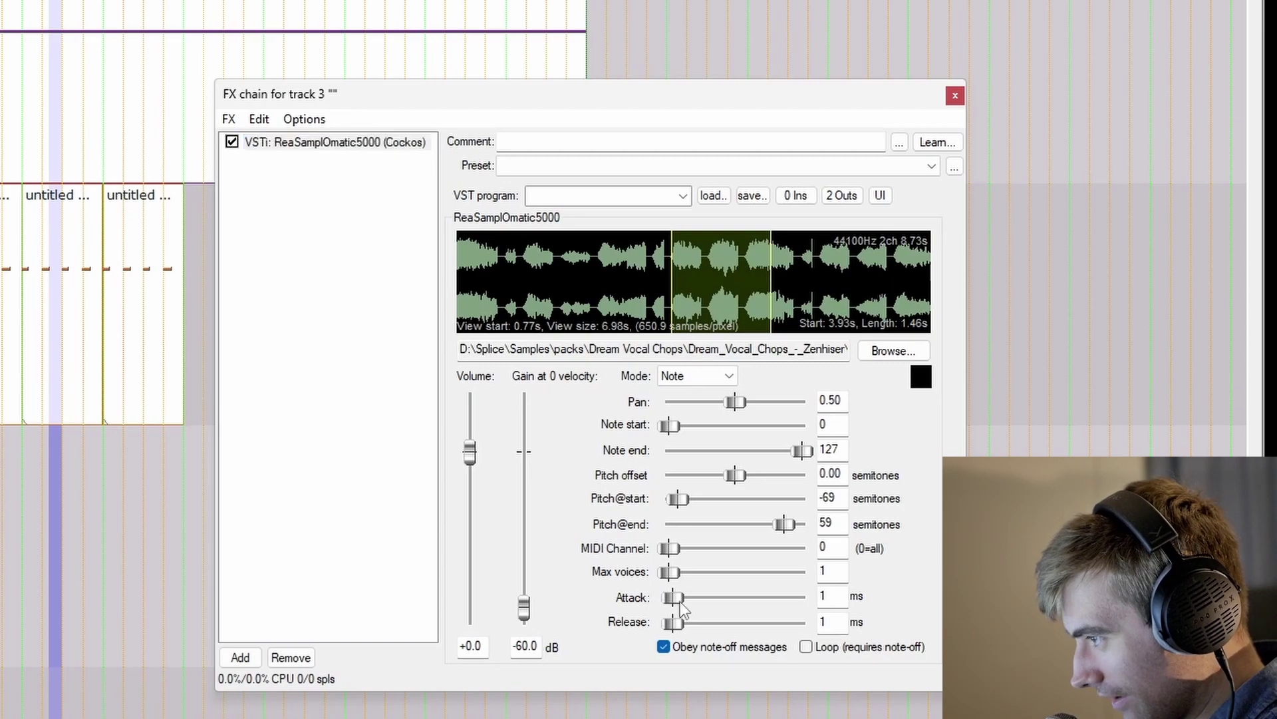
pyautogui.moveTo(680, 602)
pyautogui.mouseDown()
pyautogui.moveTo(737, 599)
pyautogui.moveTo(692, 599)
pyautogui.mouseUp()
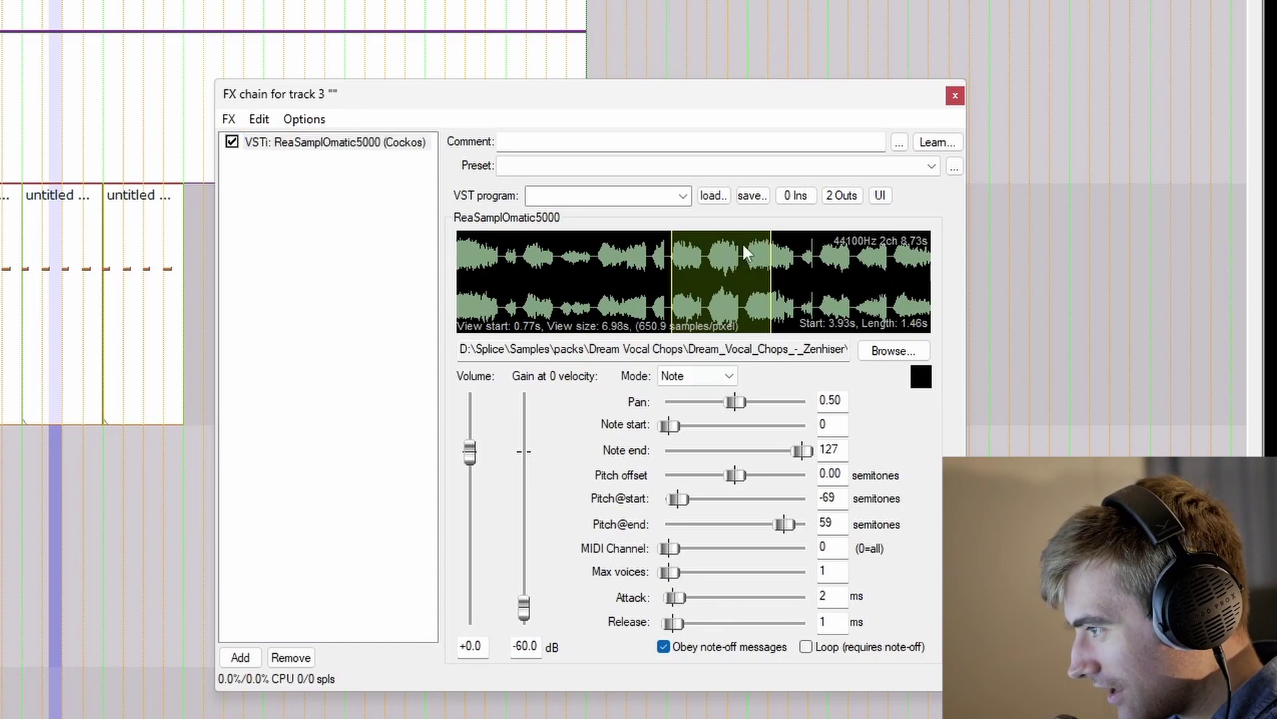
pyautogui.moveTo(743, 246); pyautogui.dragTo(784, 285)
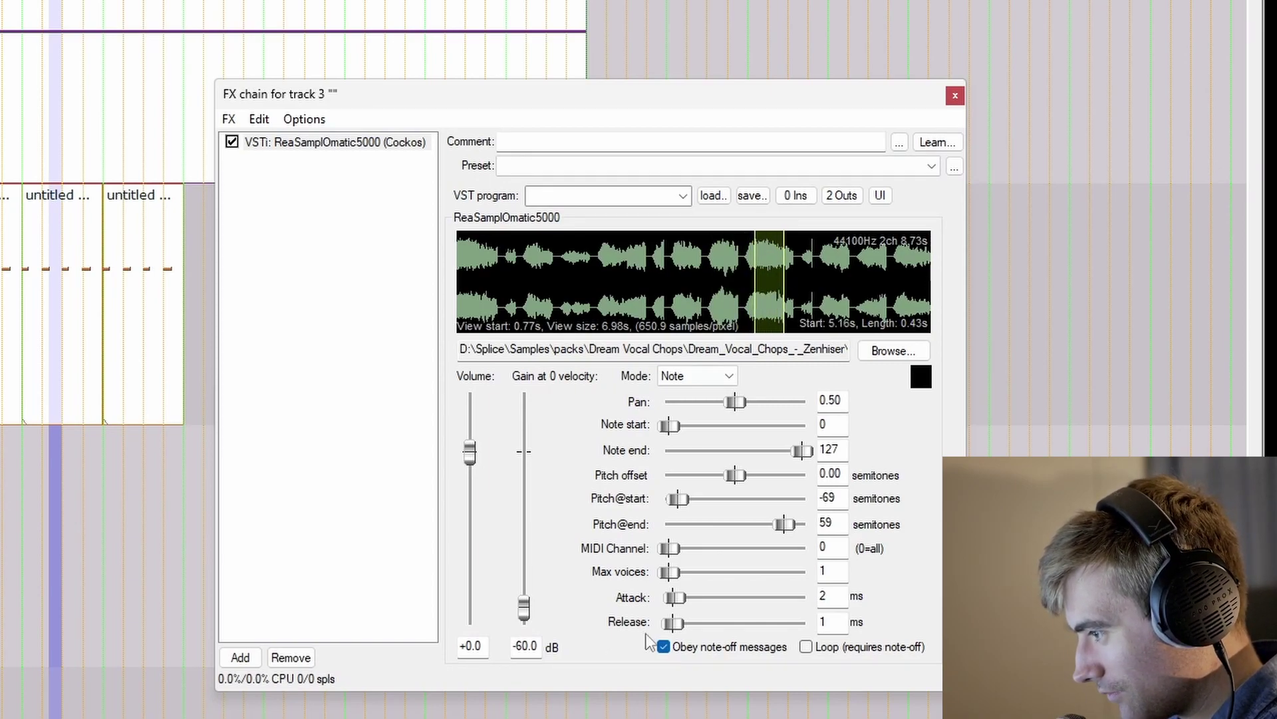
pyautogui.moveTo(678, 602); pyautogui.dragTo(699, 603)
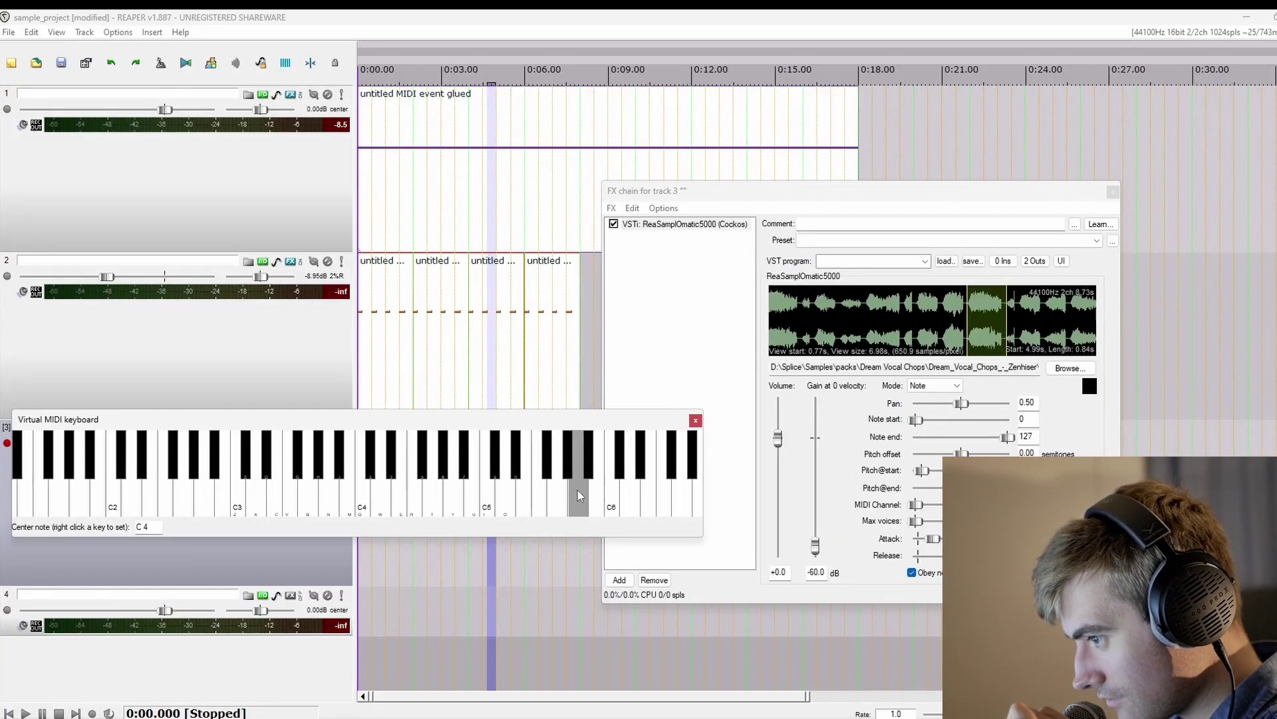
# - Audition the sample on two keys, add Mini_DiZi to track 3's chain, and play the arrangement
pyautogui.click(597, 493)
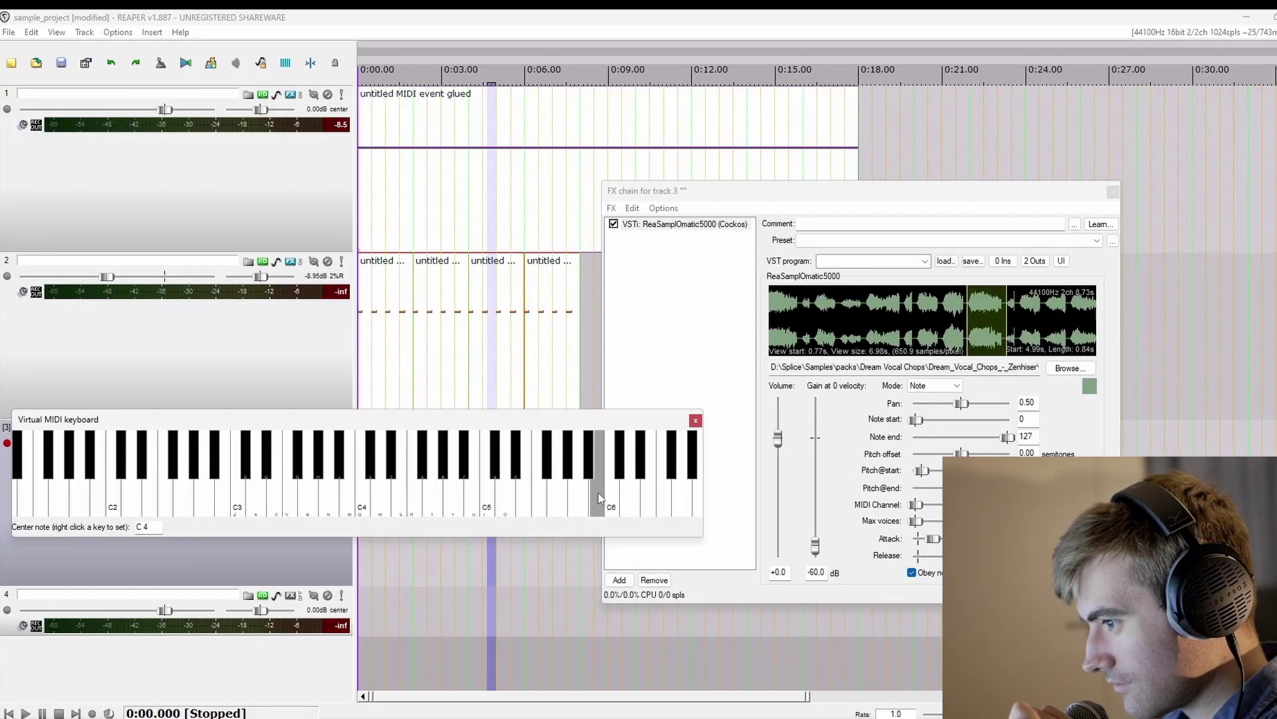
pyautogui.click(550, 469)
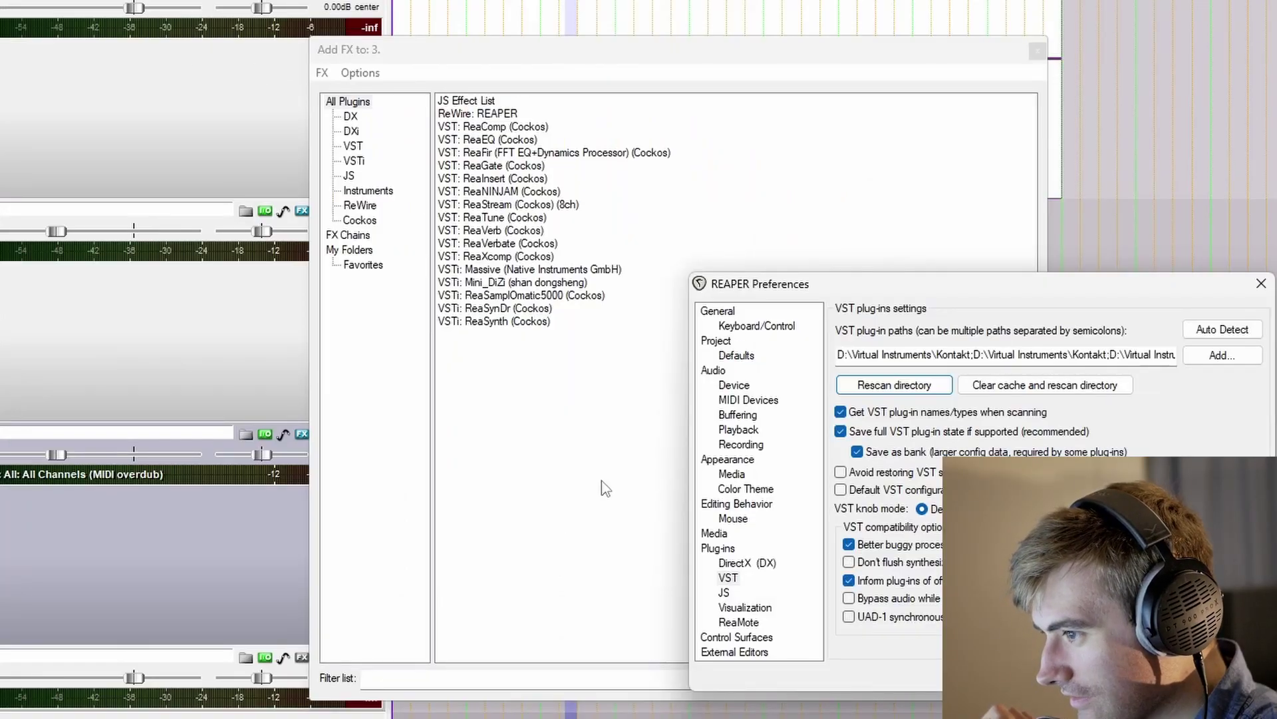
pyautogui.press('Escape')
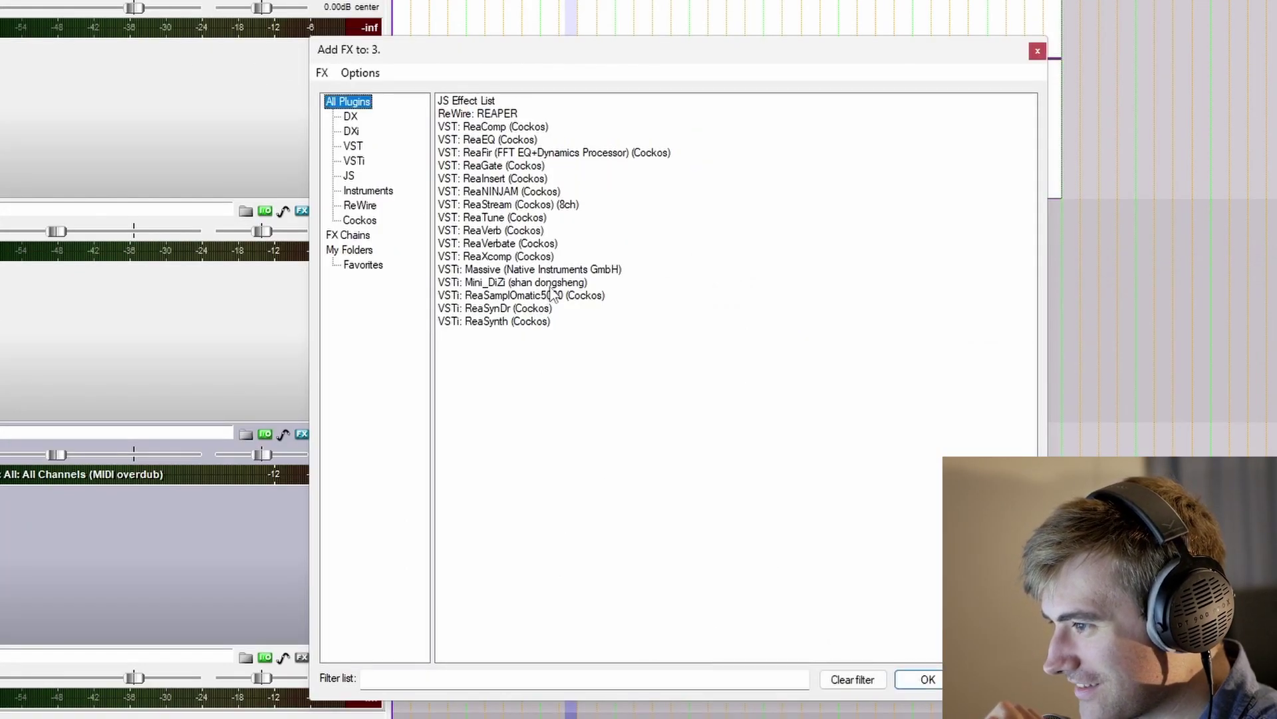
pyautogui.doubleClick(553, 283)
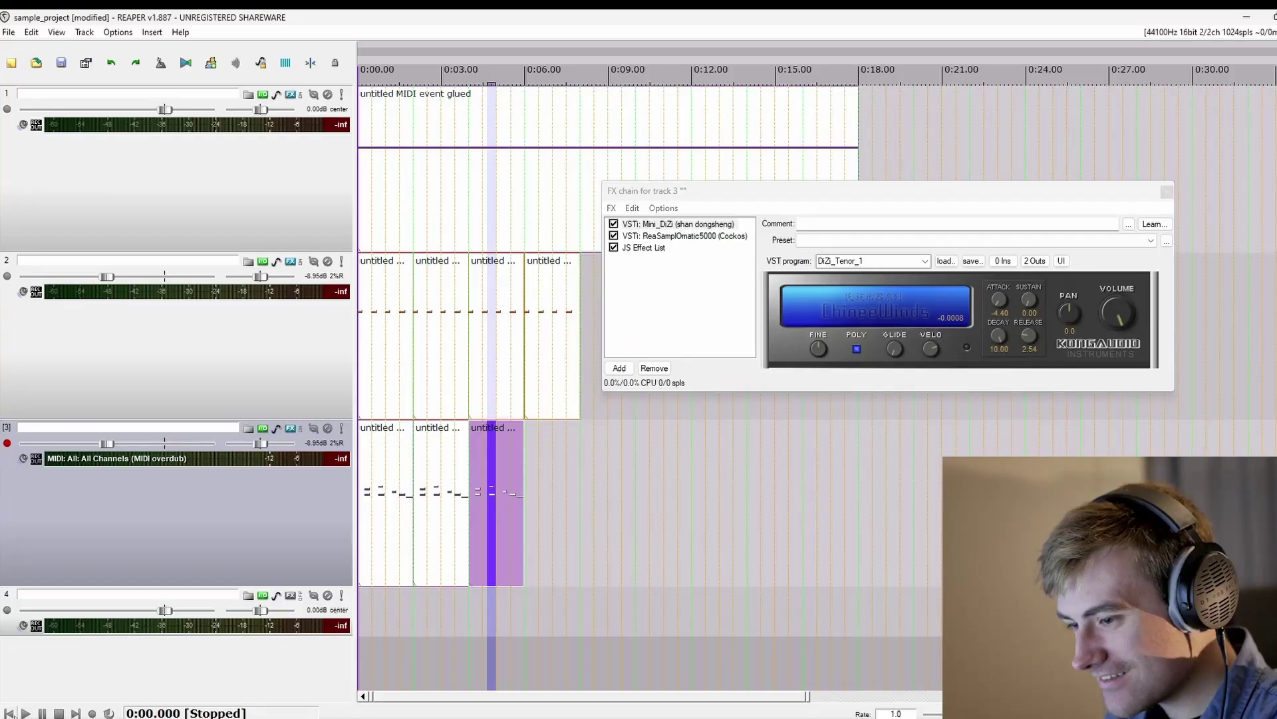
pyautogui.click(25, 712)
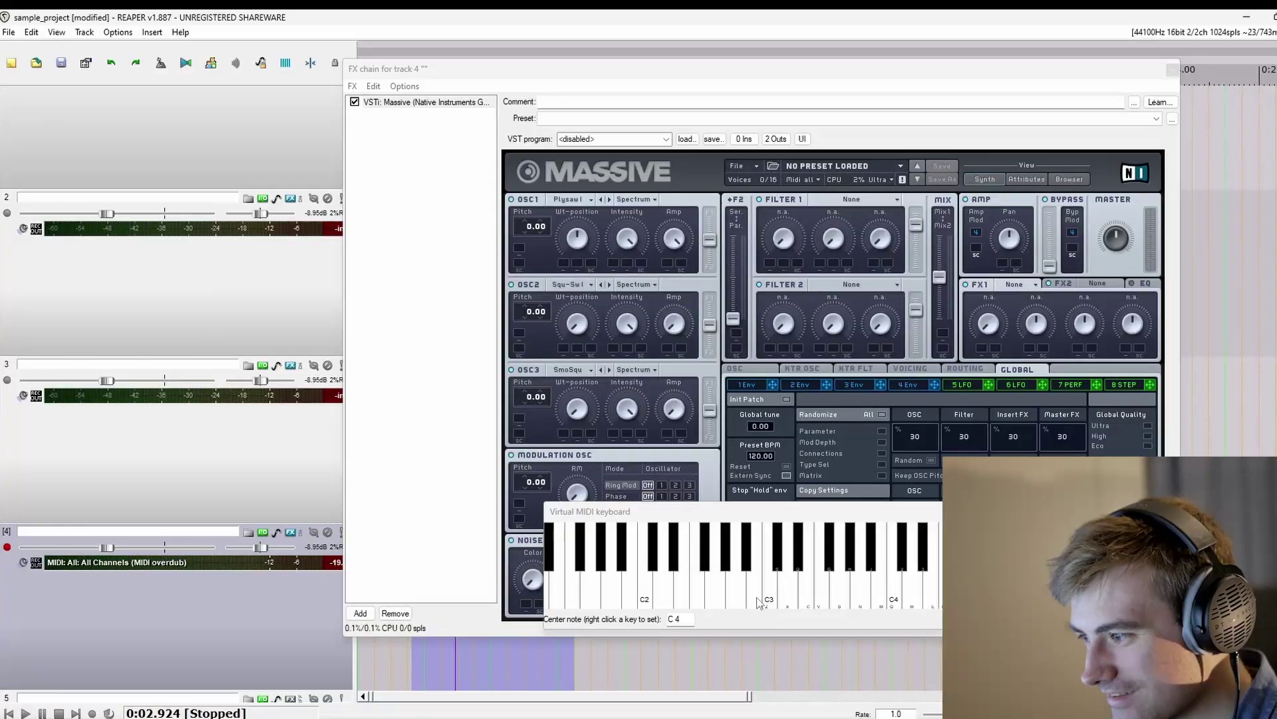
# - Audition Massive, rearrange the keyboard and MIDI editor windows, and remove the stray short note
pyautogui.click(756, 596)
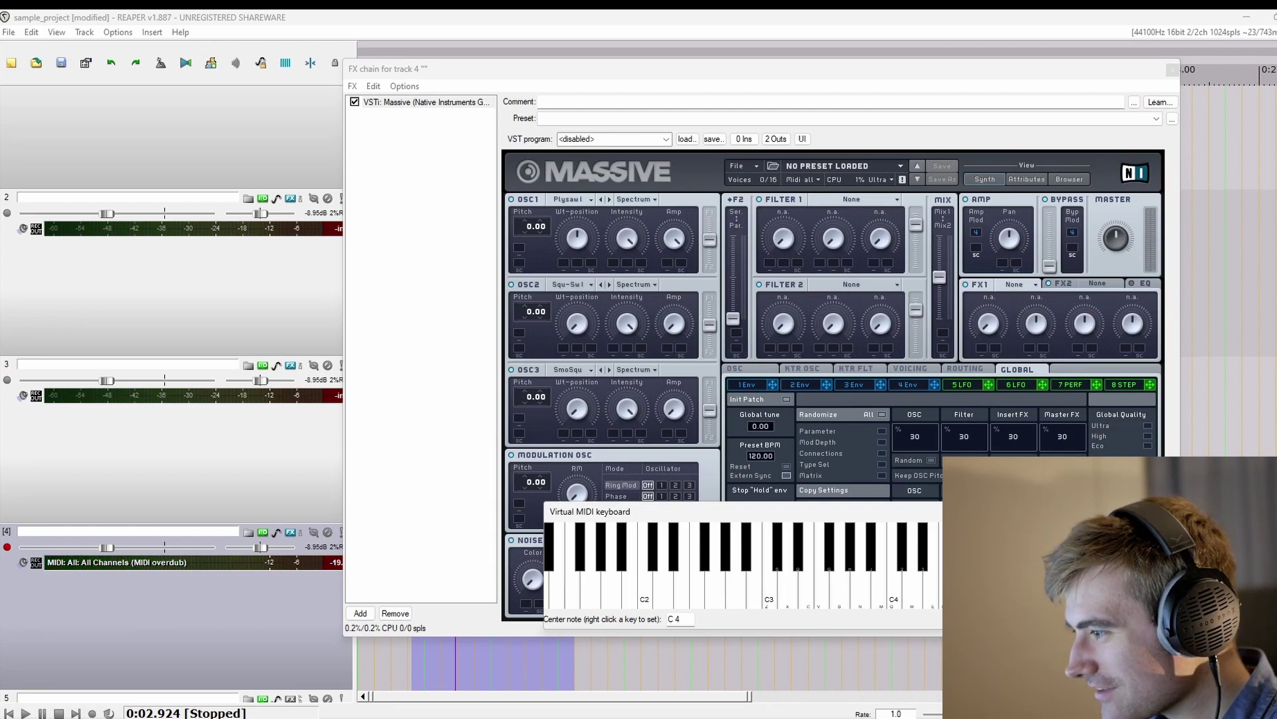
pyautogui.moveTo(666, 511); pyautogui.dragTo(623, 679)
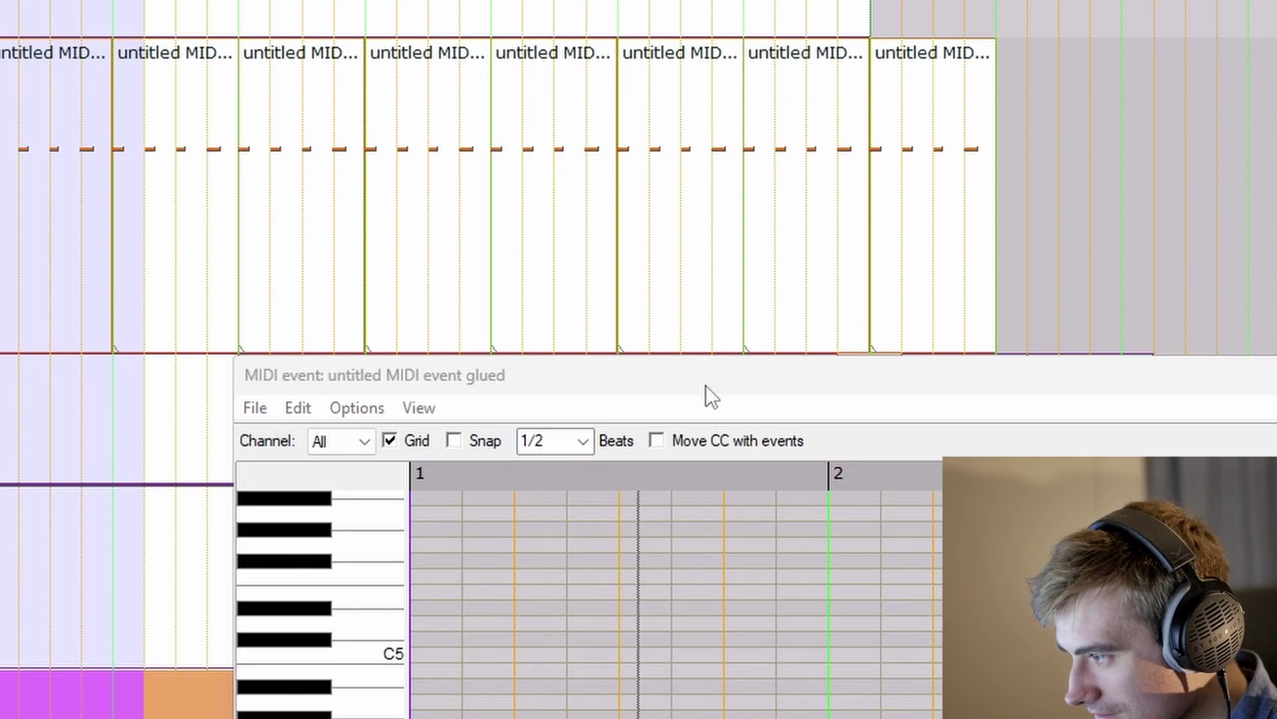
pyautogui.moveTo(705, 385); pyautogui.dragTo(103, 163)
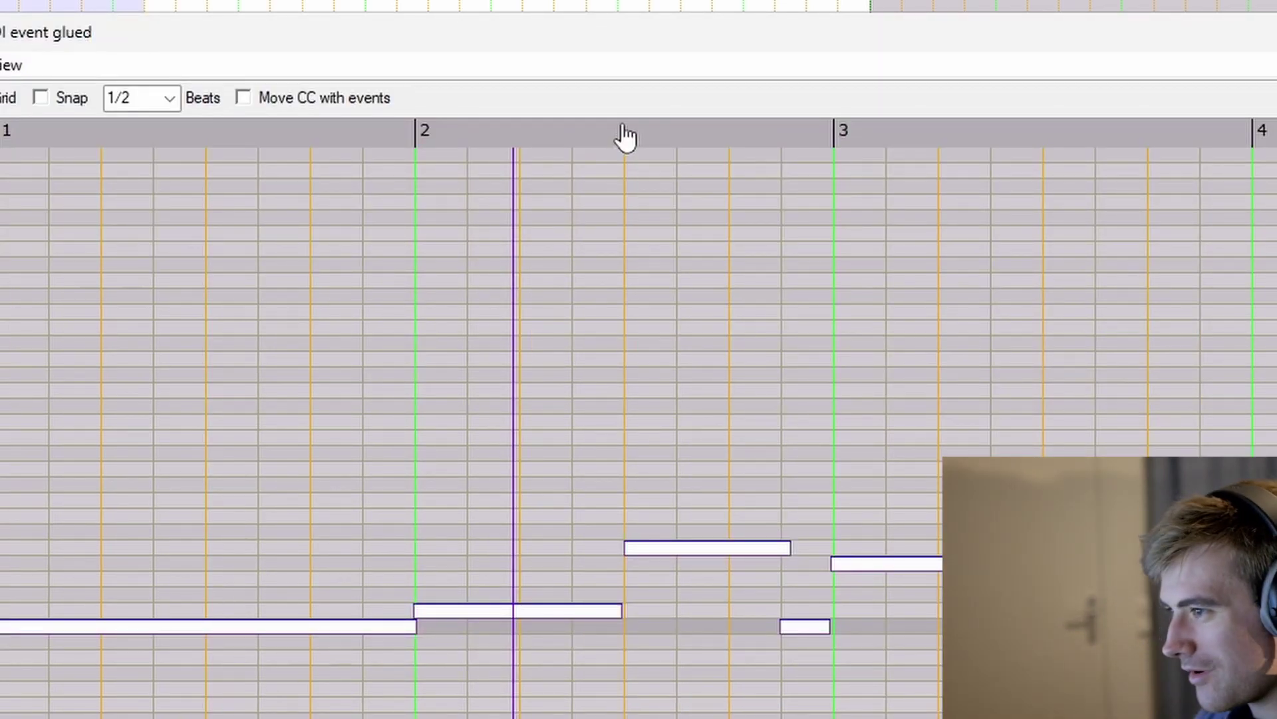
pyautogui.moveTo(665, 35); pyautogui.dragTo(300, 2)
pyautogui.press('space')
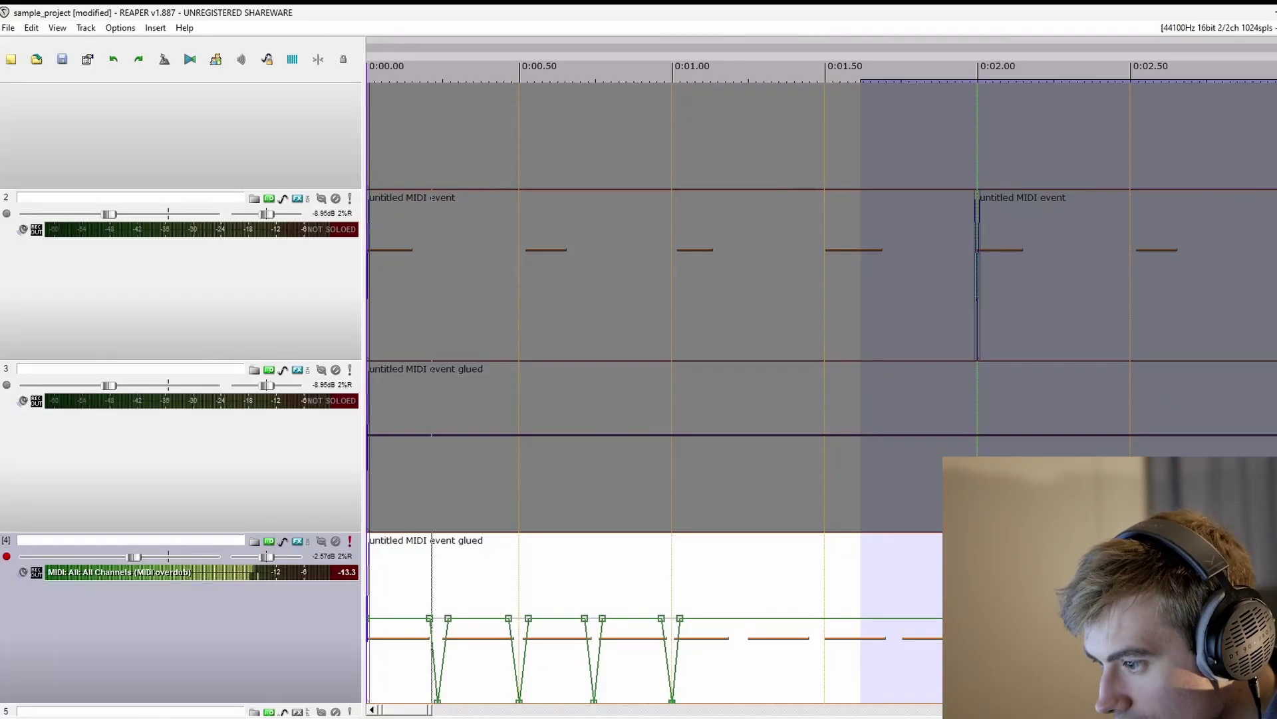
# - Add points to track 4's volume envelope to form a dip on each beat
pyautogui.click(729, 618)
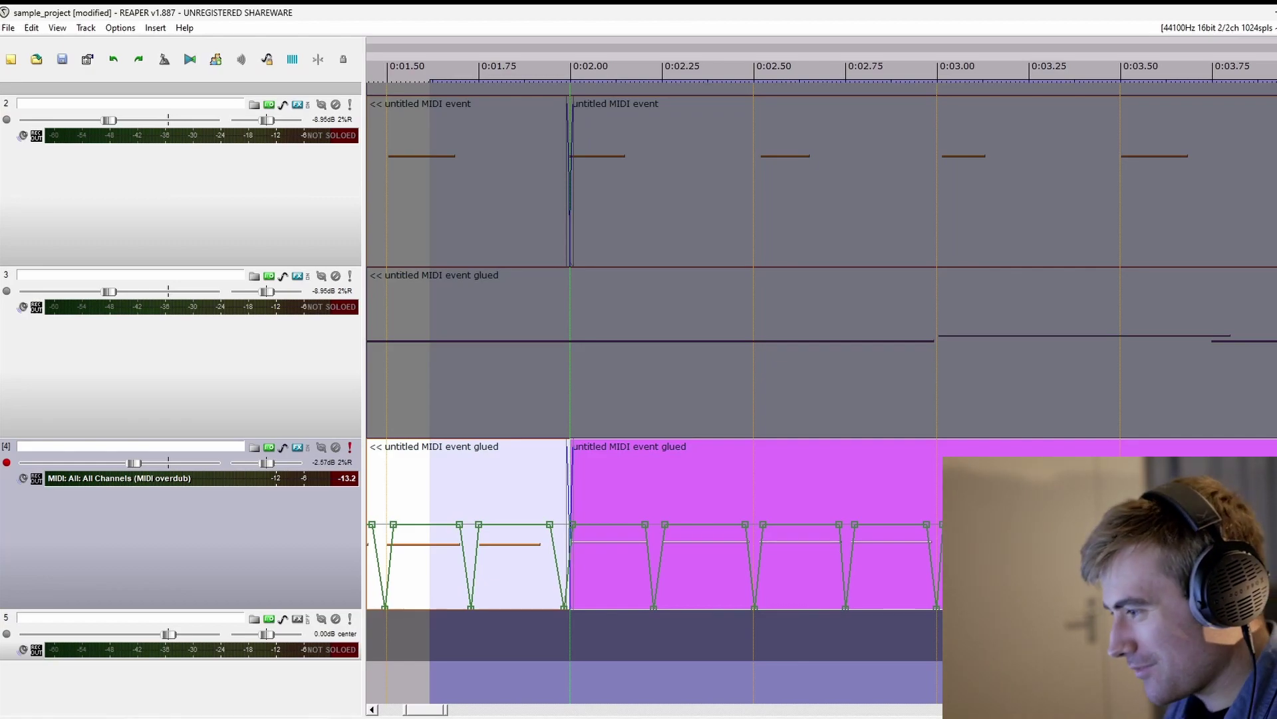
pyautogui.scroll(-5, 822, 399)
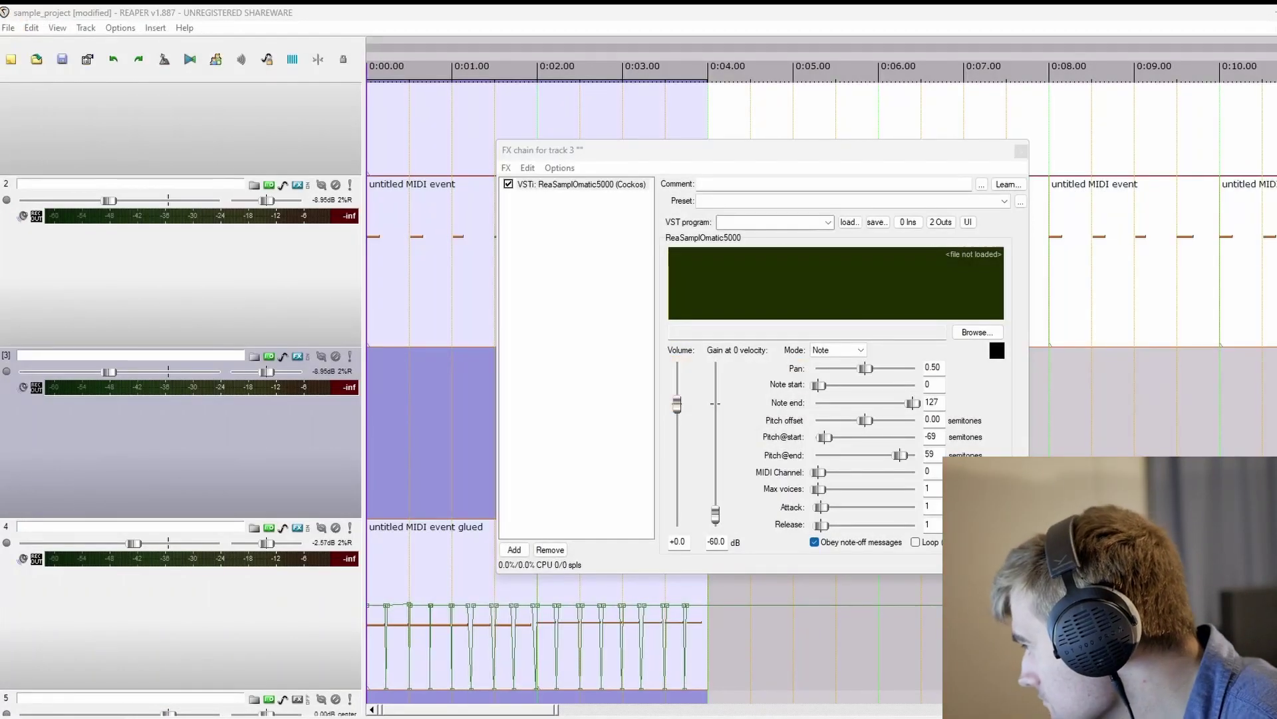
# - Load the 6.78-second Booming Trap sample into track 3's sampler and play to hear it
pyautogui.moveTo(657, 292); pyautogui.dragTo(770, 297)
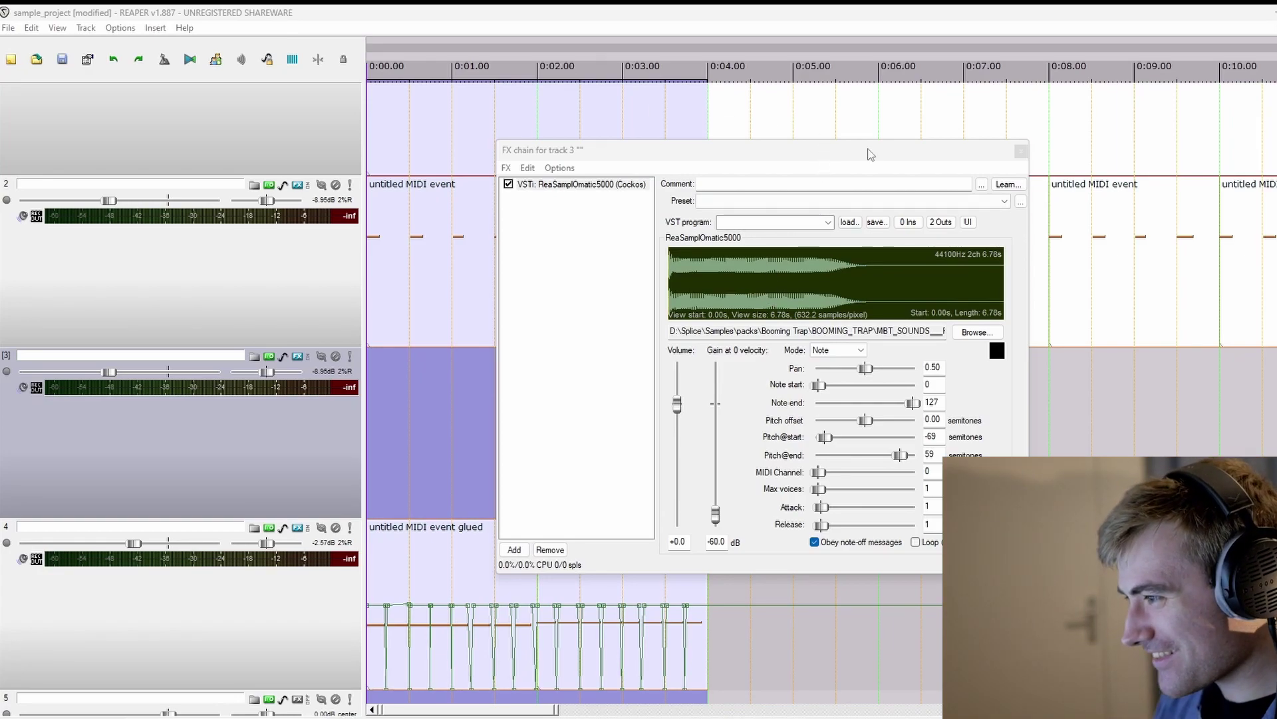
pyautogui.moveTo(870, 154); pyautogui.dragTo(865, 259)
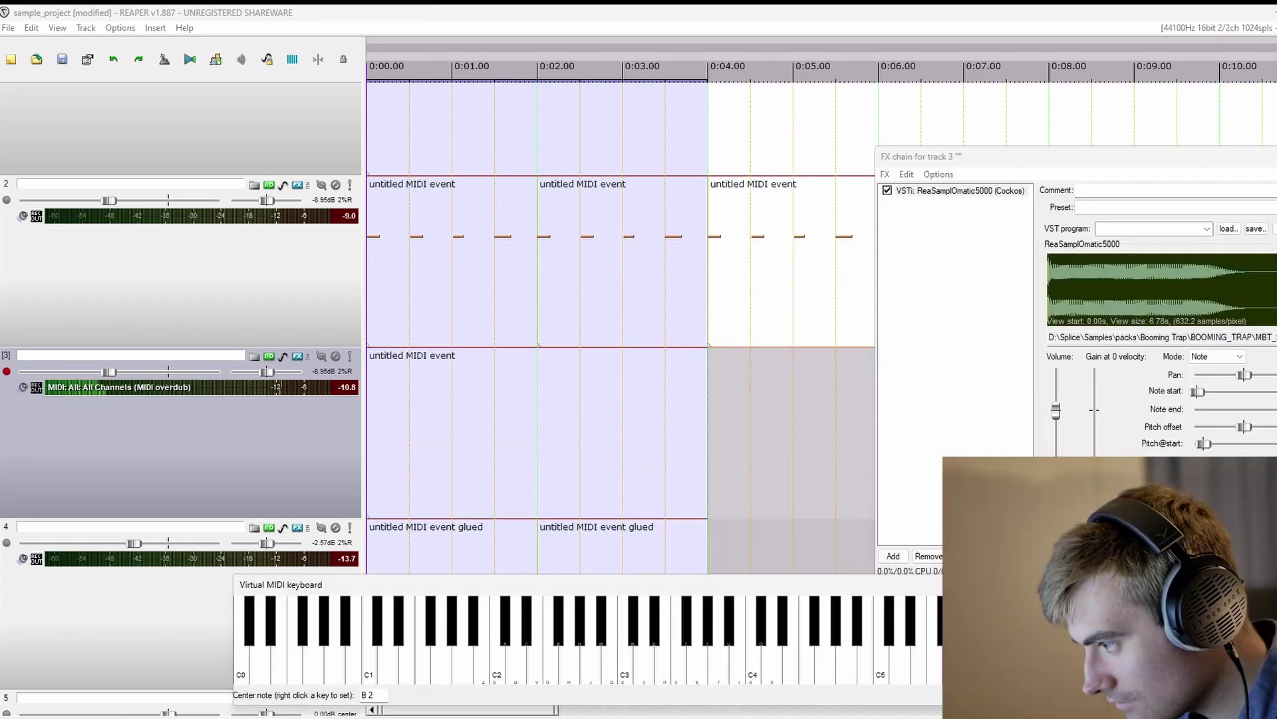
pyautogui.press('space')
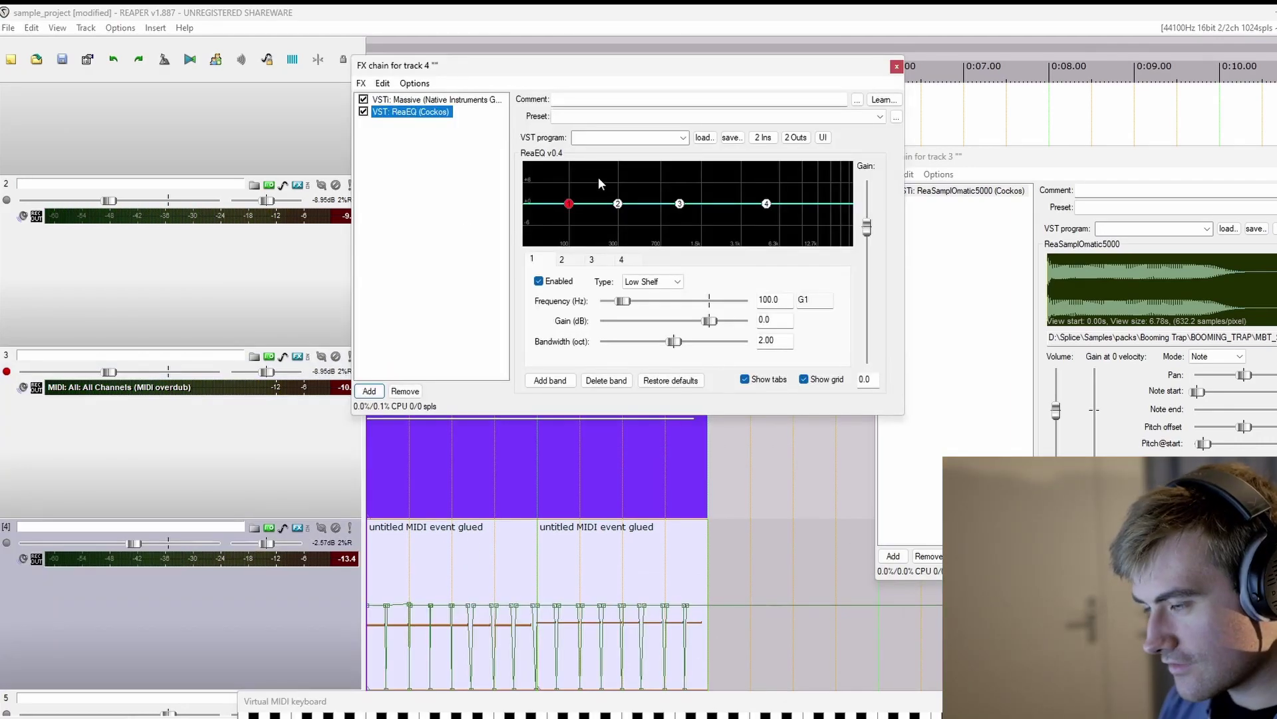
# - Set track 4's ReaEQ low shelf to 31.6 Hz, -10.2 dB, and close its effects window
pyautogui.moveTo(567, 202); pyautogui.dragTo(531, 238)
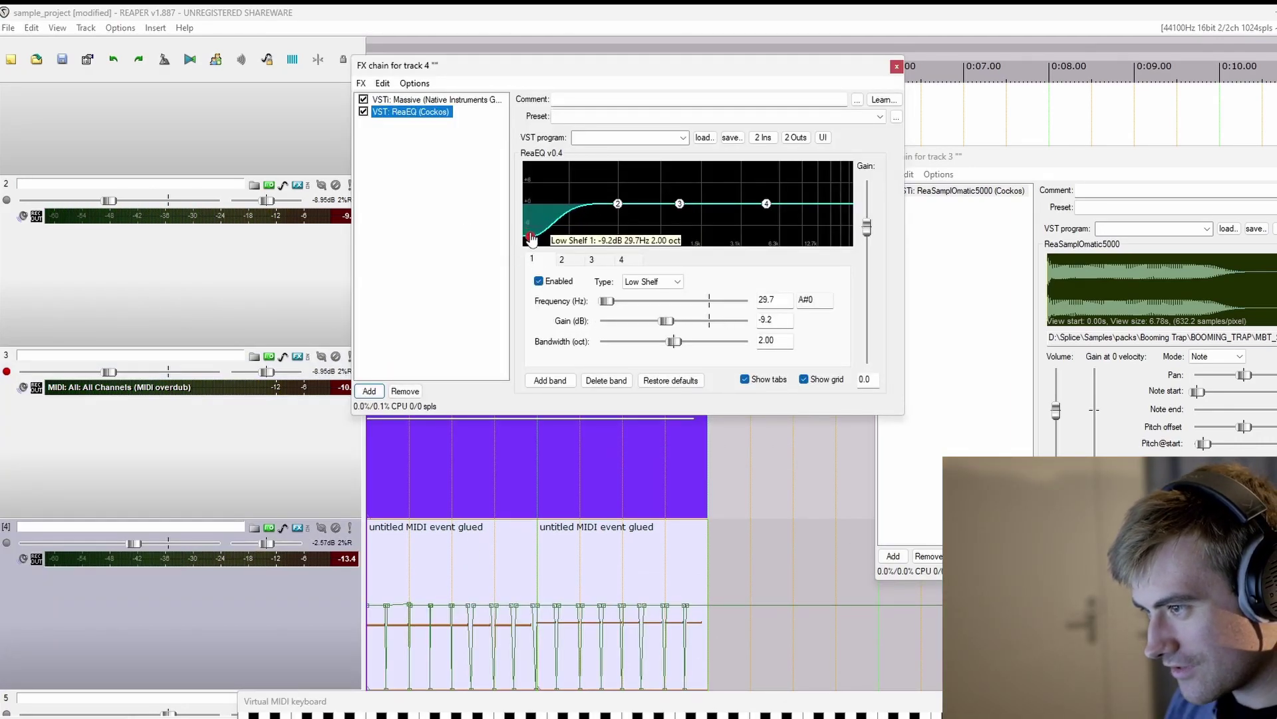
pyautogui.click(897, 66)
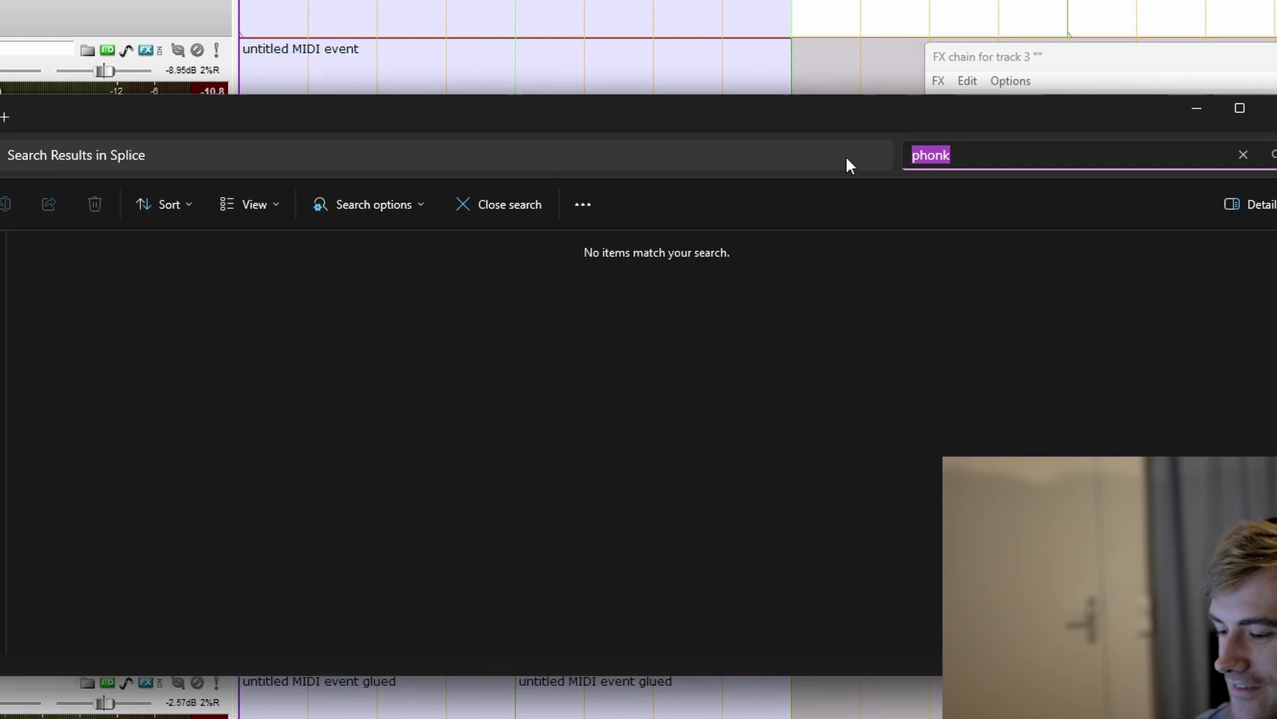
# - Search the Splice folder for 'lead', then erase the term to leave the box empty
pyautogui.write('lead')
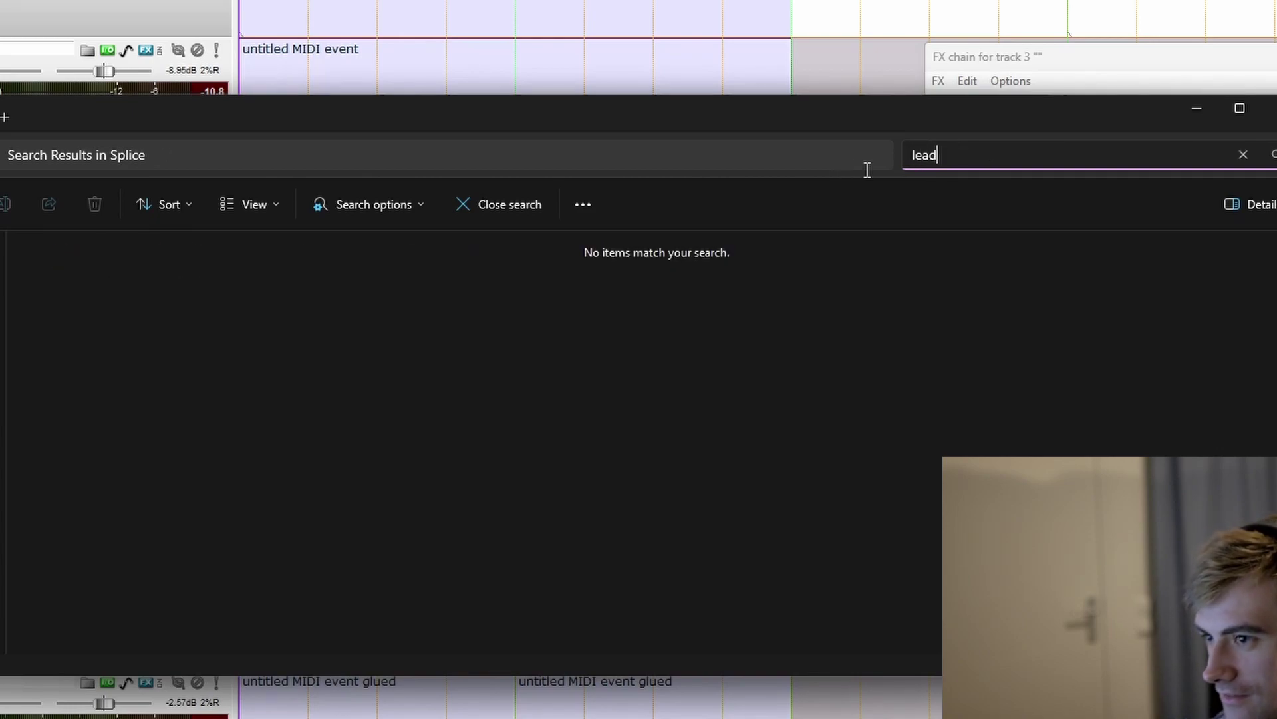
pyautogui.press('BackSpace')
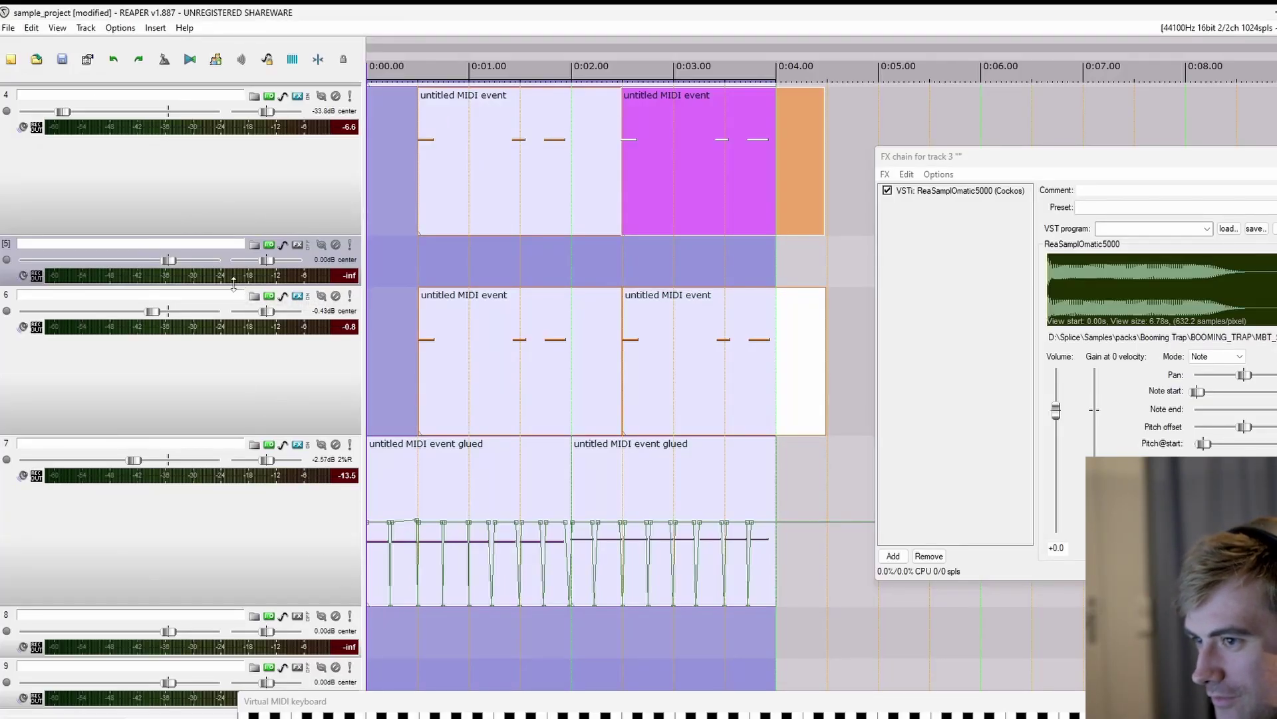
# - Enlarge drum loop track 5, then play the full four-bar beat and stop it
pyautogui.moveTo(234, 284); pyautogui.dragTo(233, 343)
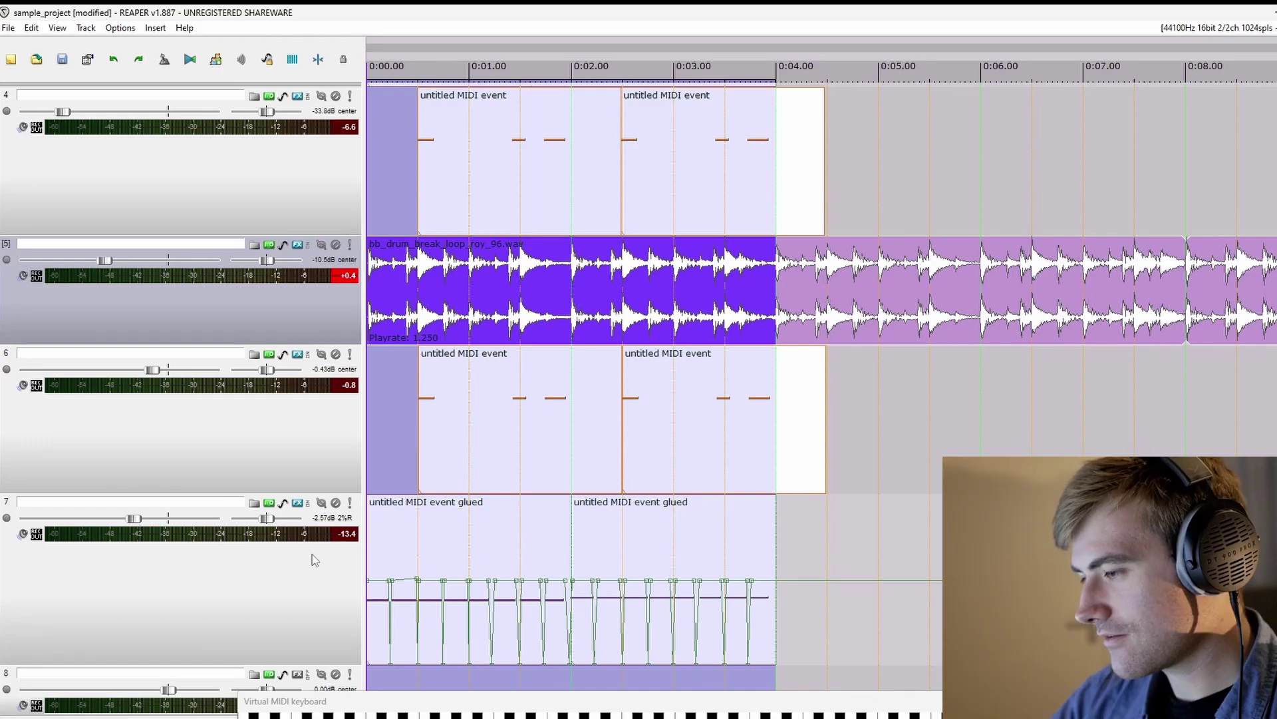
pyautogui.press('space')
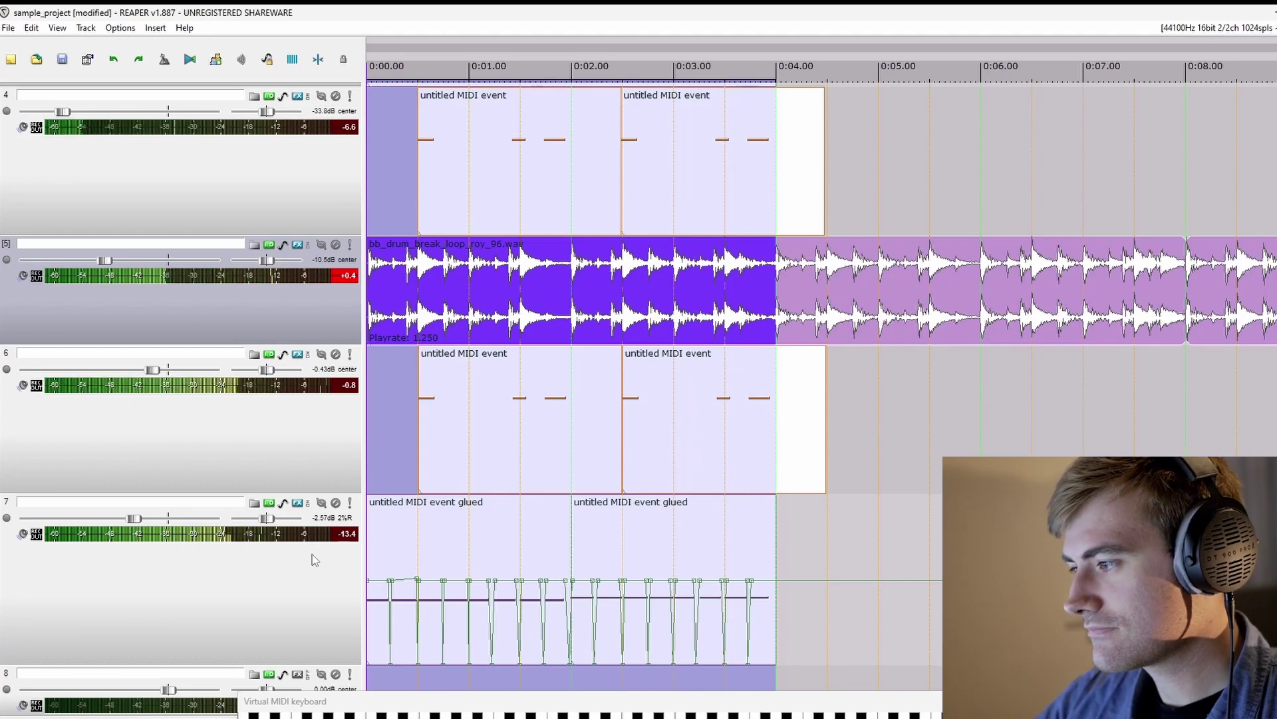
pyautogui.press('space')
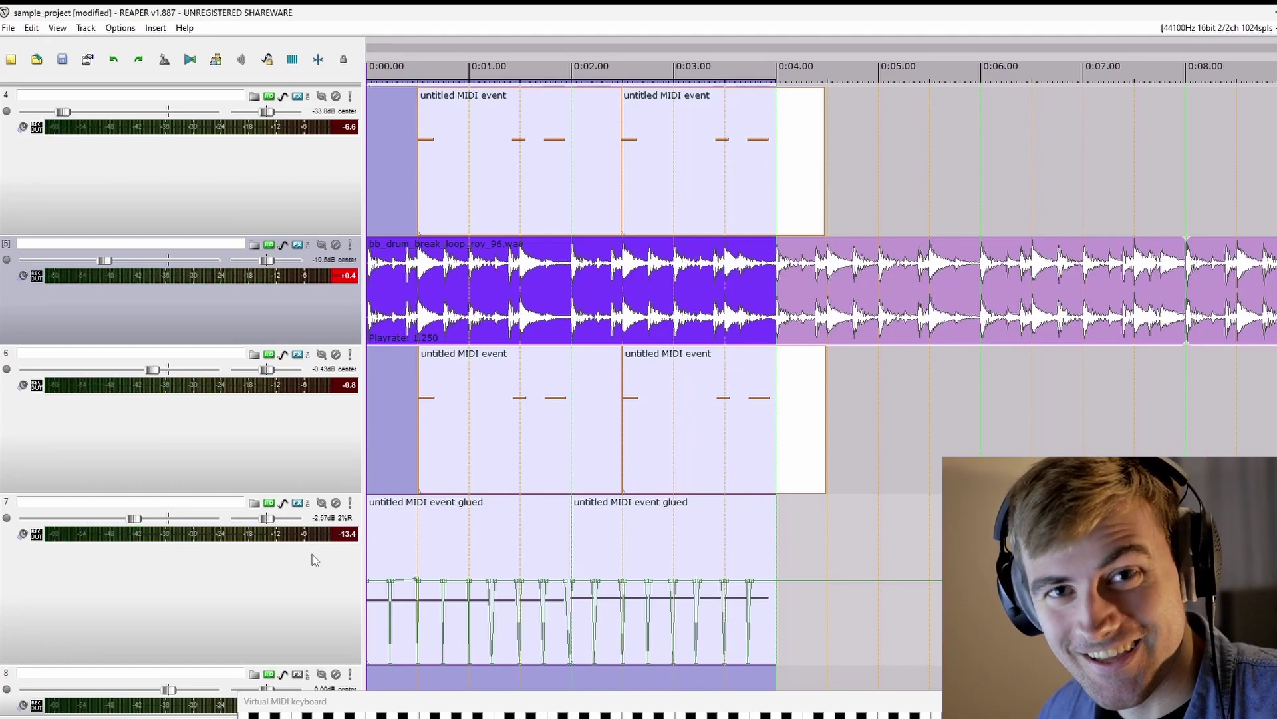